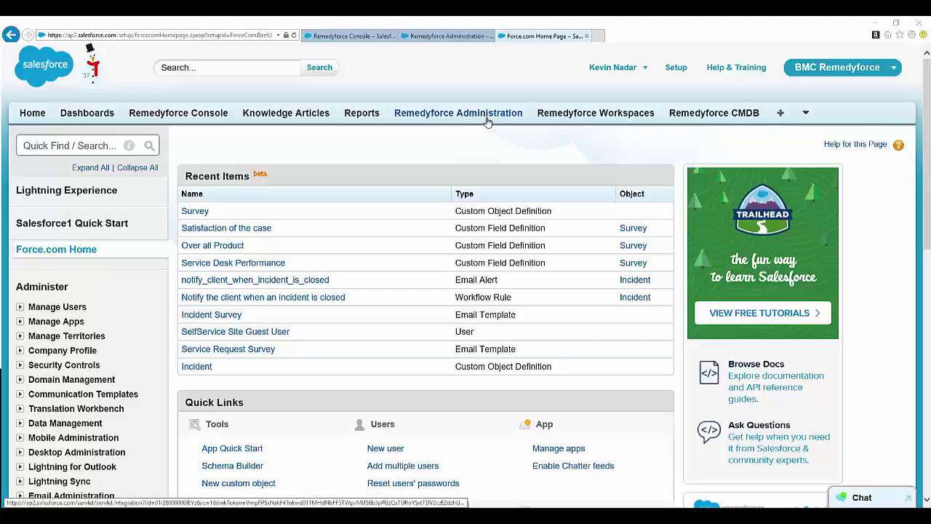
Start a new template from the application configuration's Templates list in Remedyforce Administration.
left_click(451, 36)
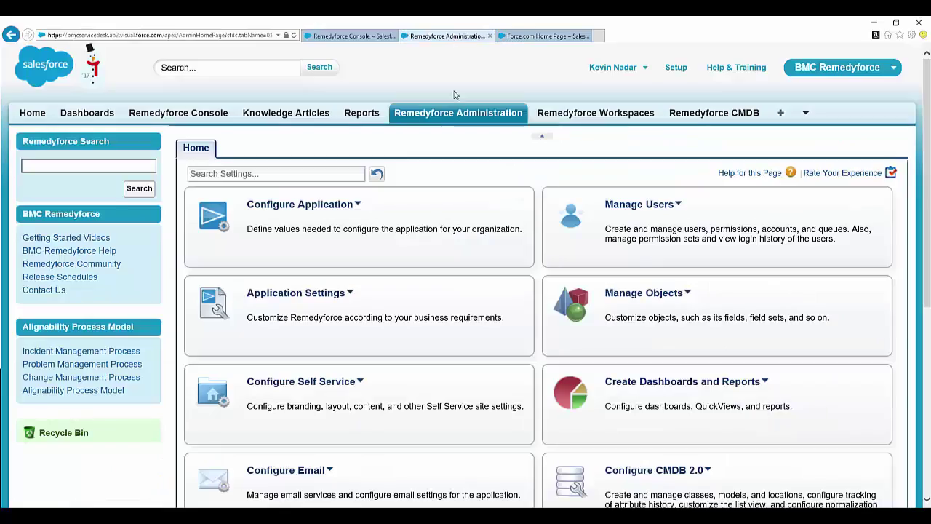
left_click(294, 206)
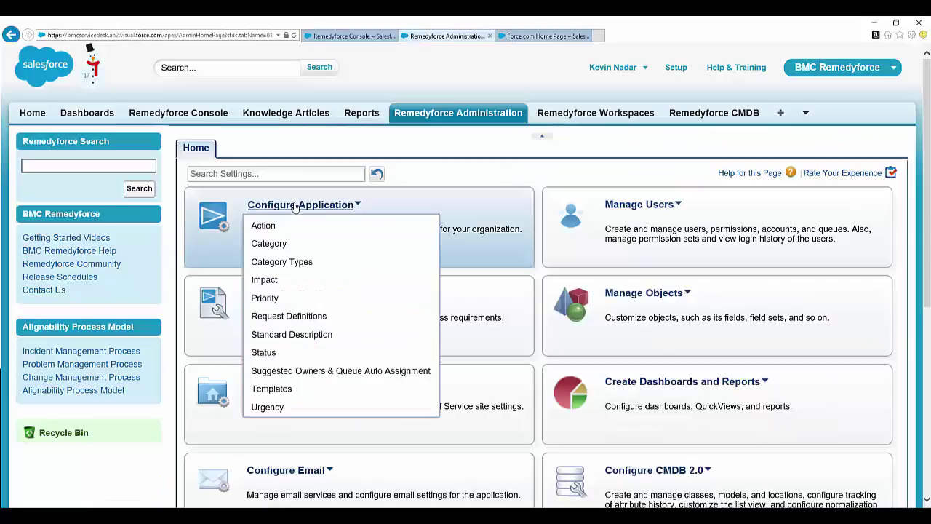
left_click(283, 389)
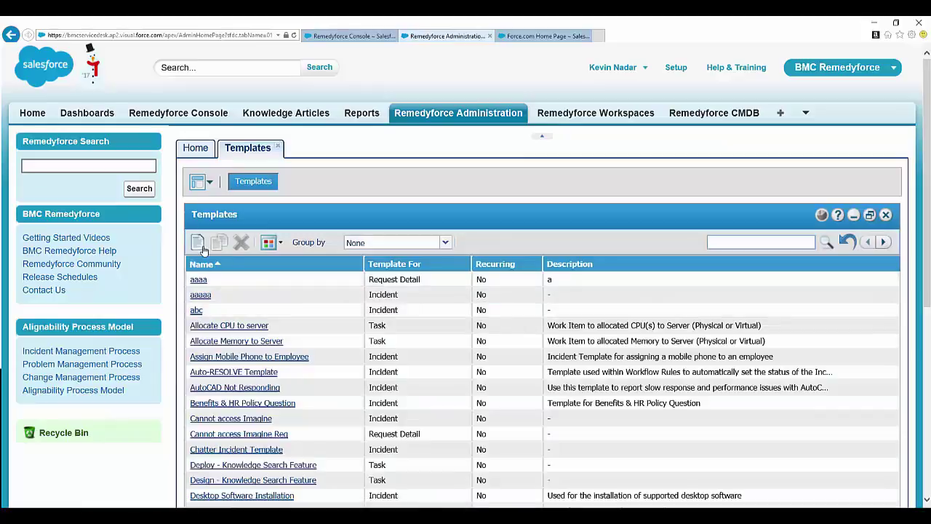
left_click(198, 243)
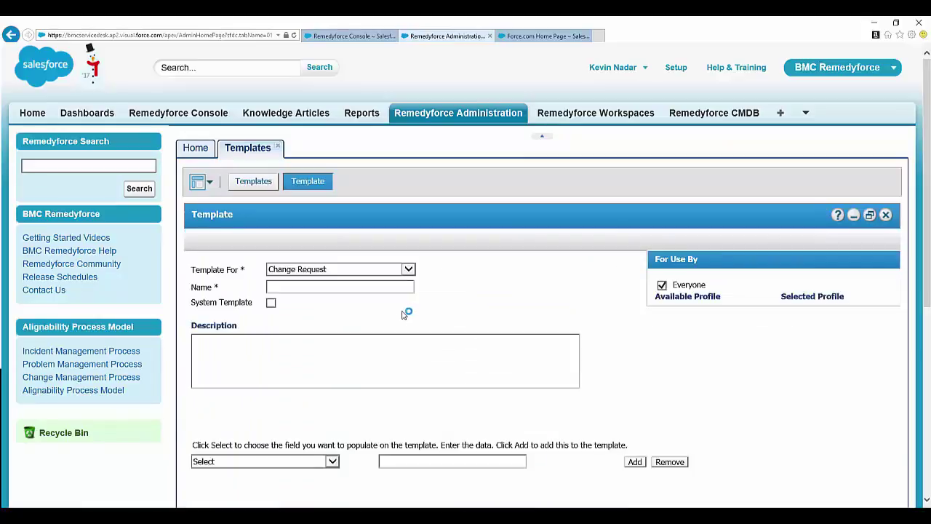
Make the new template apply to Incident and name it Test Status.
left_click(373, 273)
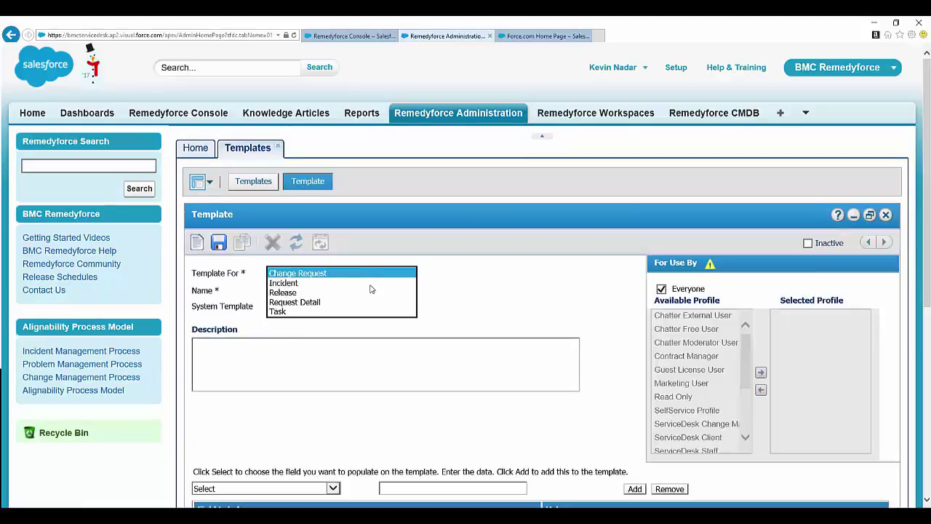
left_click(349, 283)
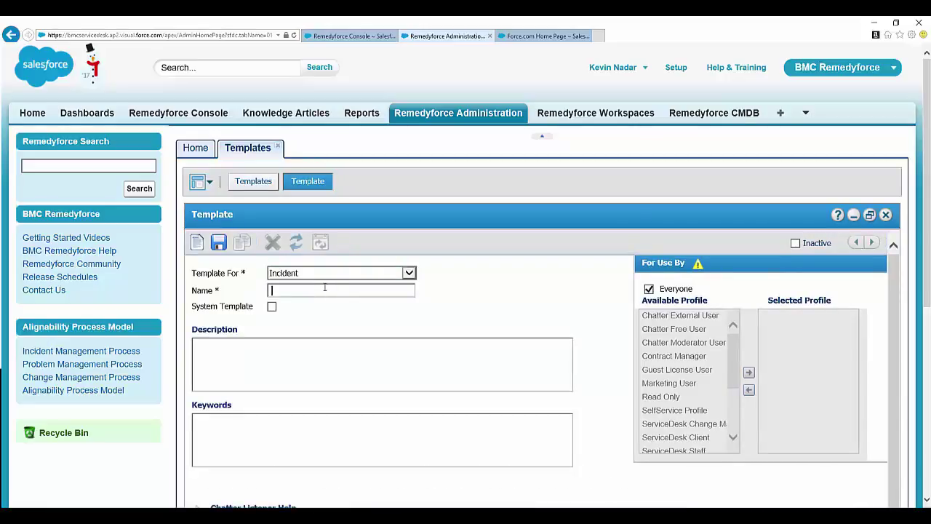
left_click(324, 288)
type("Test Status")
key("ctrl+a")
left_click(380, 353)
Add the Status field with the value PENDING to the template's populated fields.
scroll(381, 353, "down", 5)
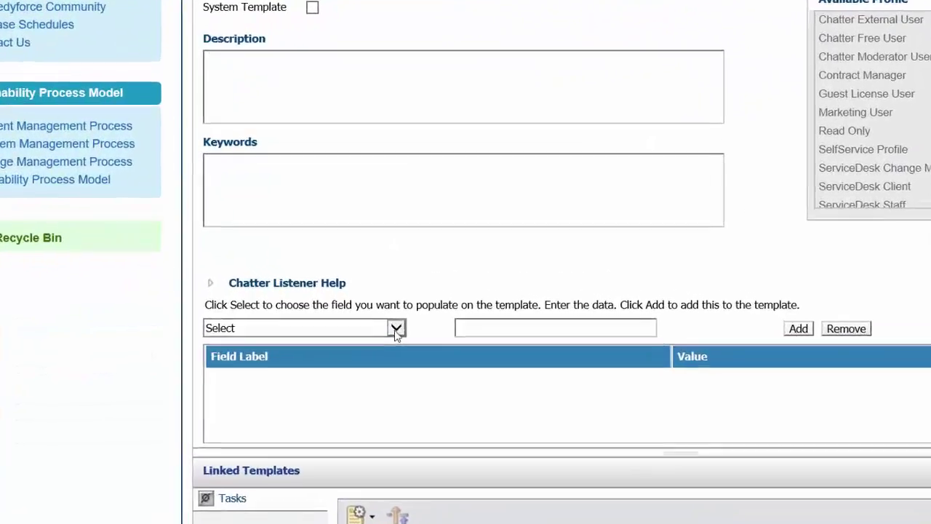
left_click(350, 300)
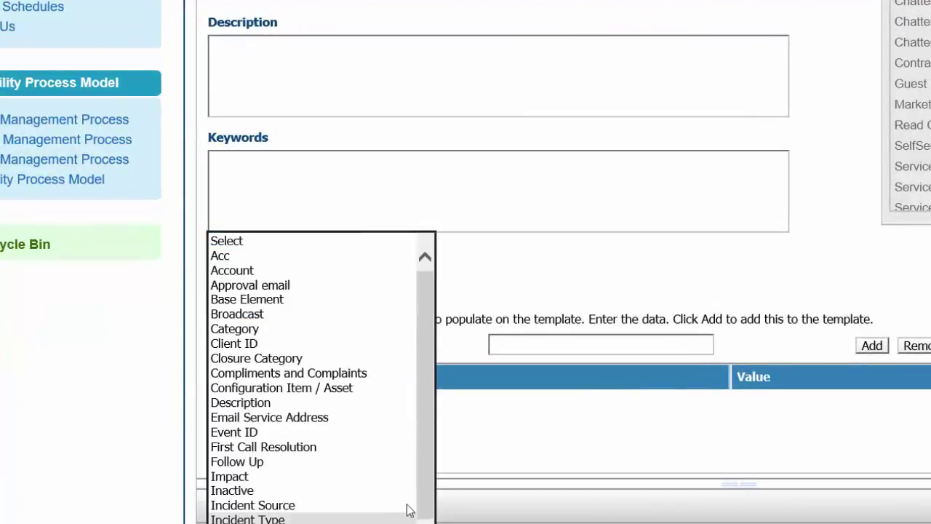
left_click_drag(430, 505, 430, 523)
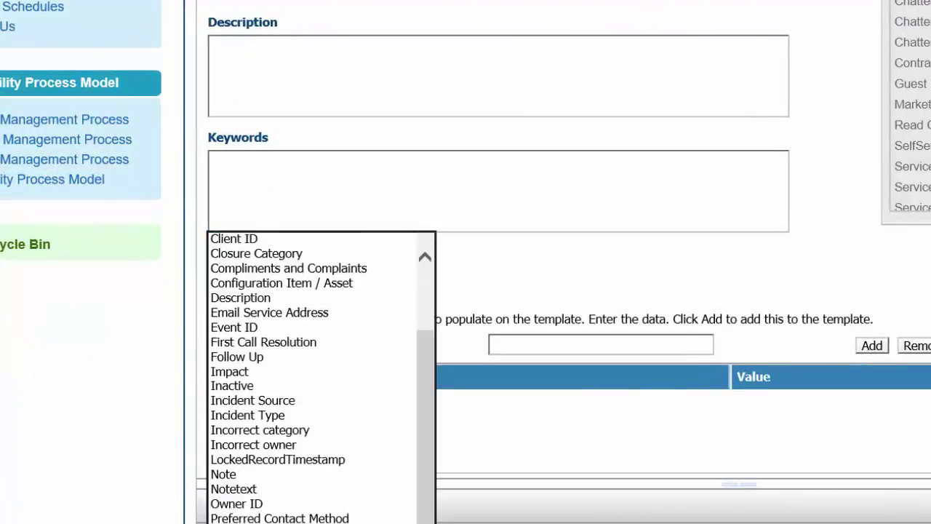
left_click(247, 523)
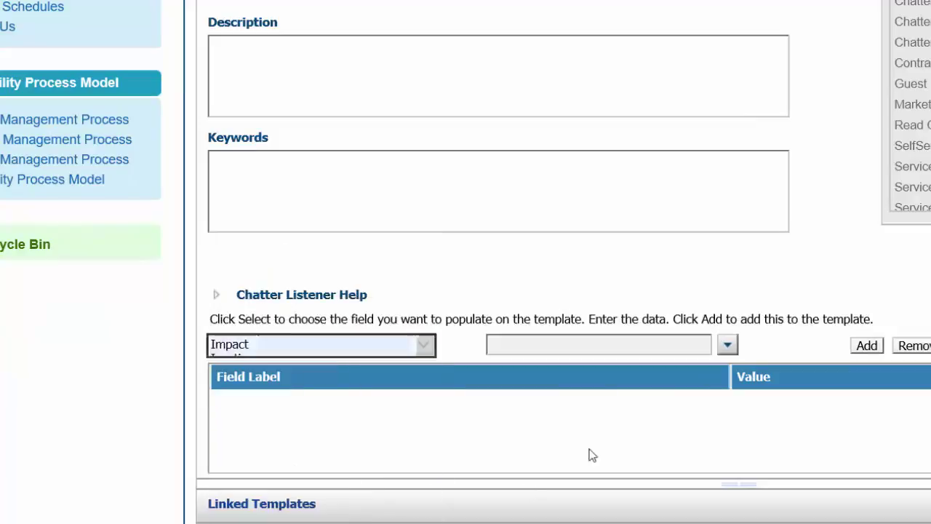
left_click(728, 346)
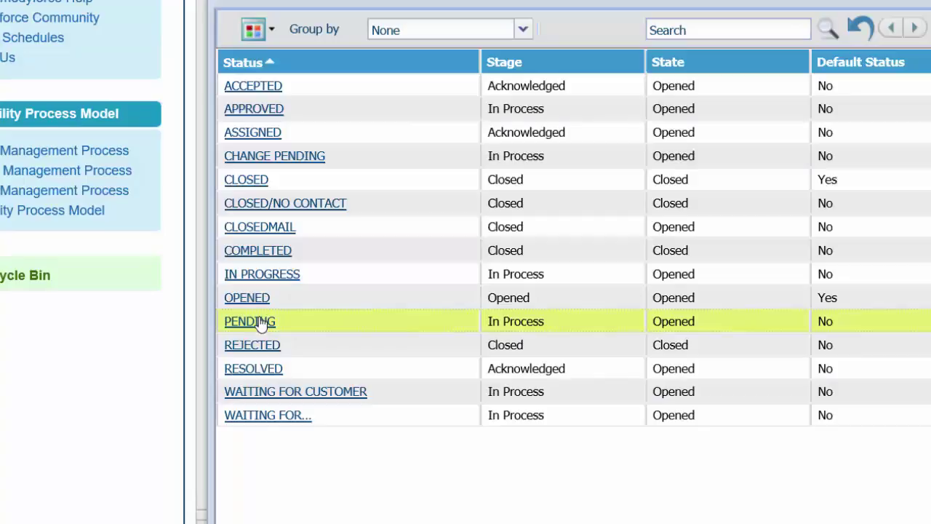
left_click(260, 322)
left_click(865, 375)
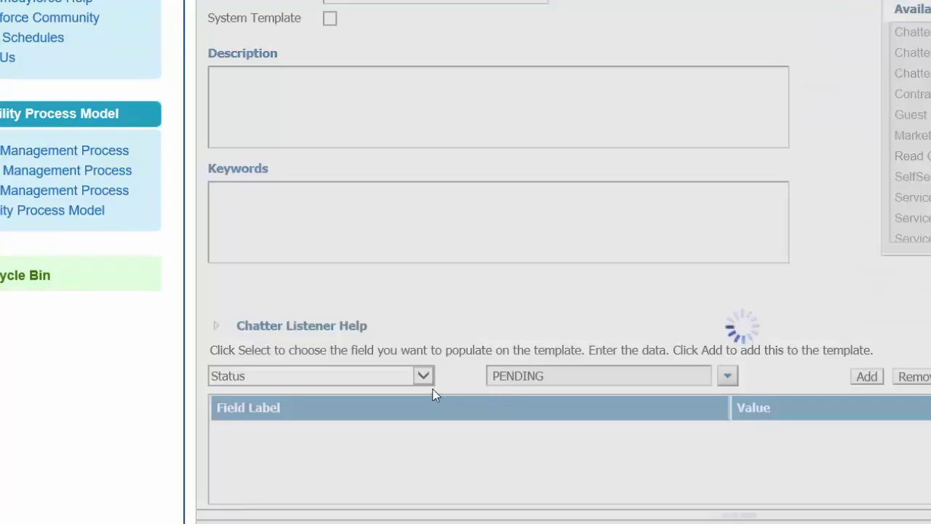
Add the Urgency field with the value LOW to the template.
left_click(424, 377)
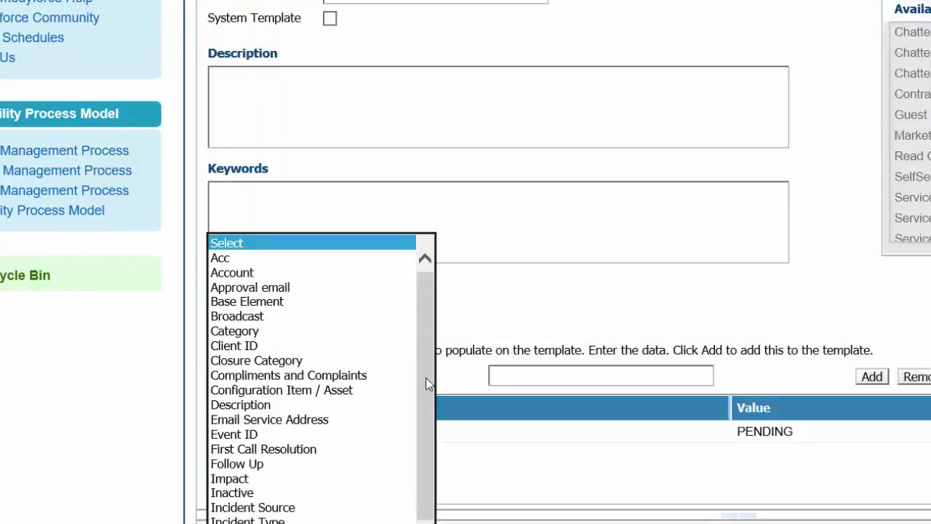
scroll(428, 383, "down", 2)
scroll(428, 383, "down", 1)
left_click(306, 506)
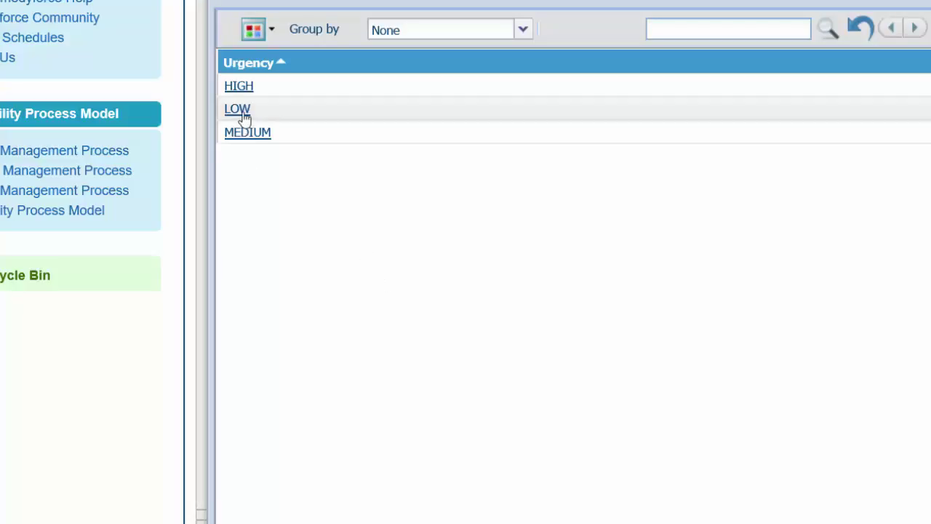
left_click(242, 114)
left_click(866, 376)
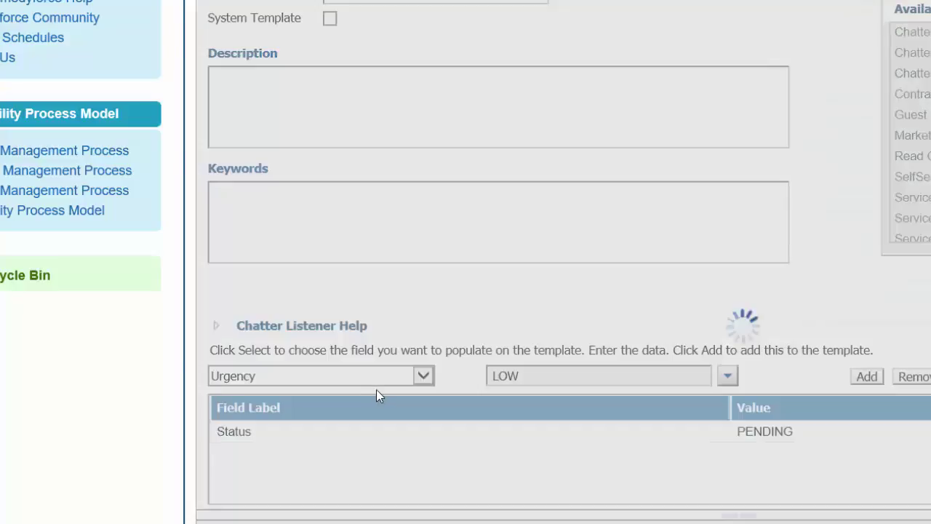
Add the Impact field with the value LOW to the template.
left_click(423, 375)
key("i")
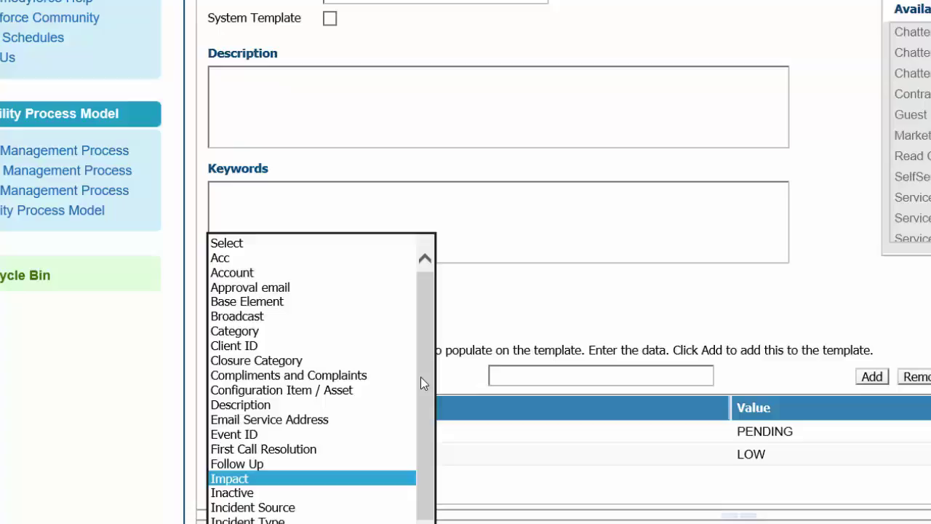
left_click(289, 480)
left_click(728, 376)
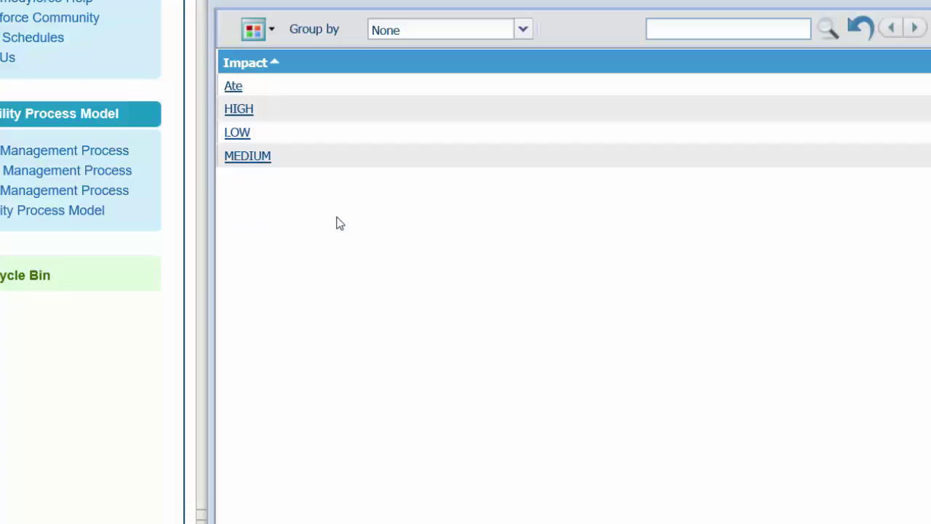
left_click(246, 134)
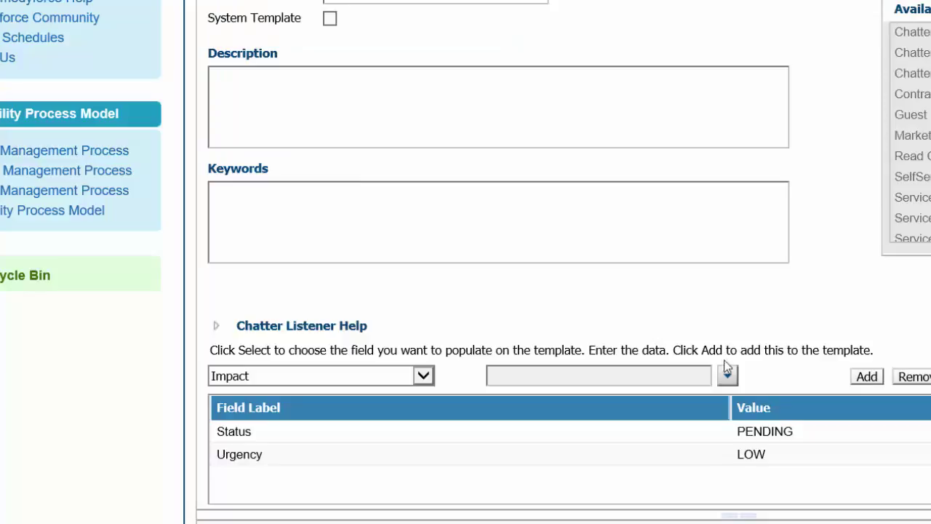
left_click(855, 380)
Save the Test Status template and dismiss the confirmation.
scroll(849, 315, "up", 2)
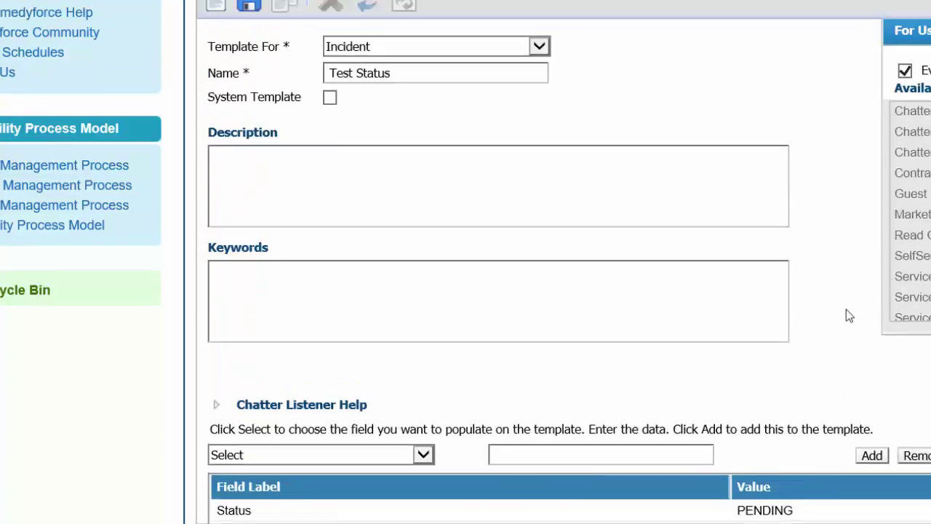
scroll(850, 315, "up", 2)
left_click(248, 92)
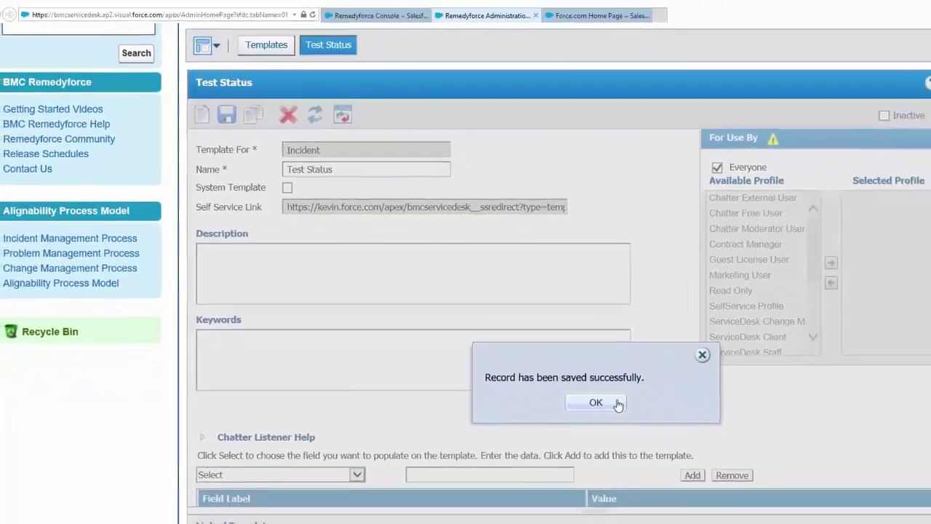
left_click(742, 475)
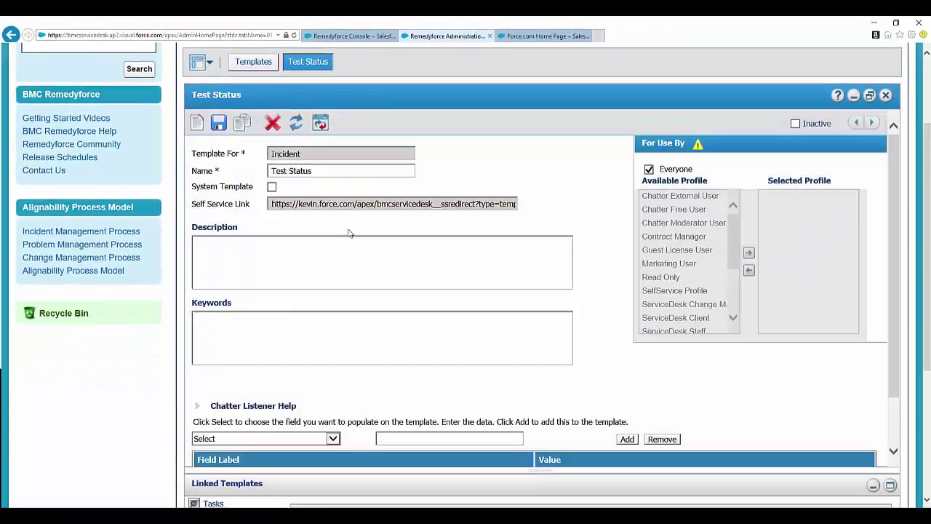
triple_click(325, 171)
left_click(544, 178)
scroll(582, 216, "up", 2)
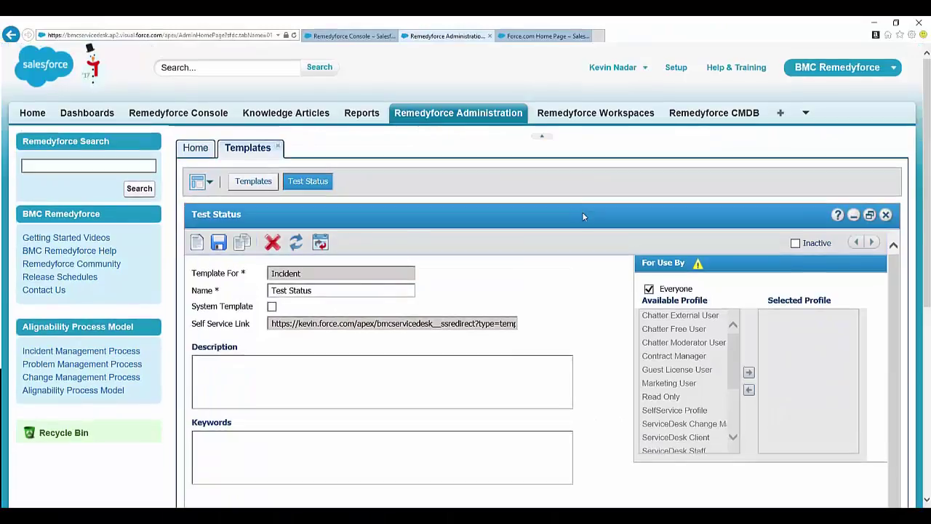
Open Setup in a new browser tab and go to Workflow Rules in the existing Force.com setup page.
right_click(682, 73)
left_click(717, 87)
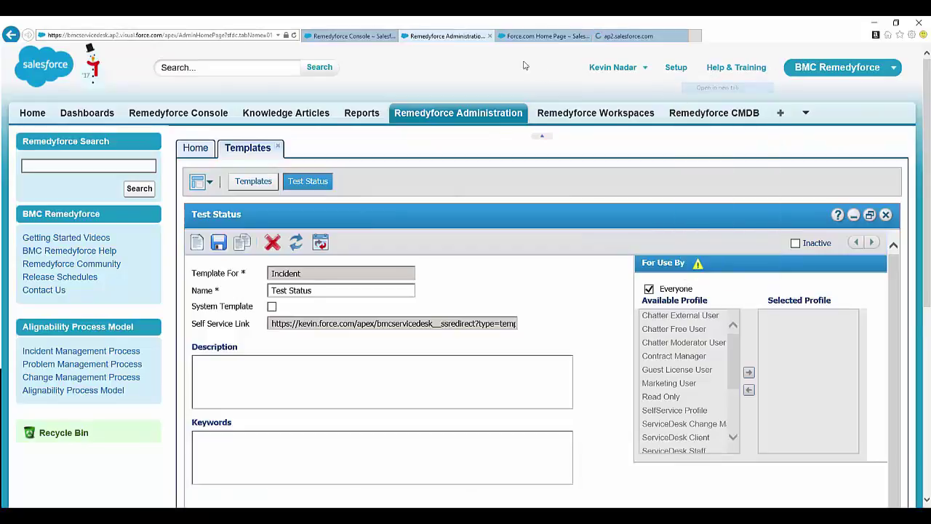
left_click(551, 36)
scroll(94, 317, "down", 4)
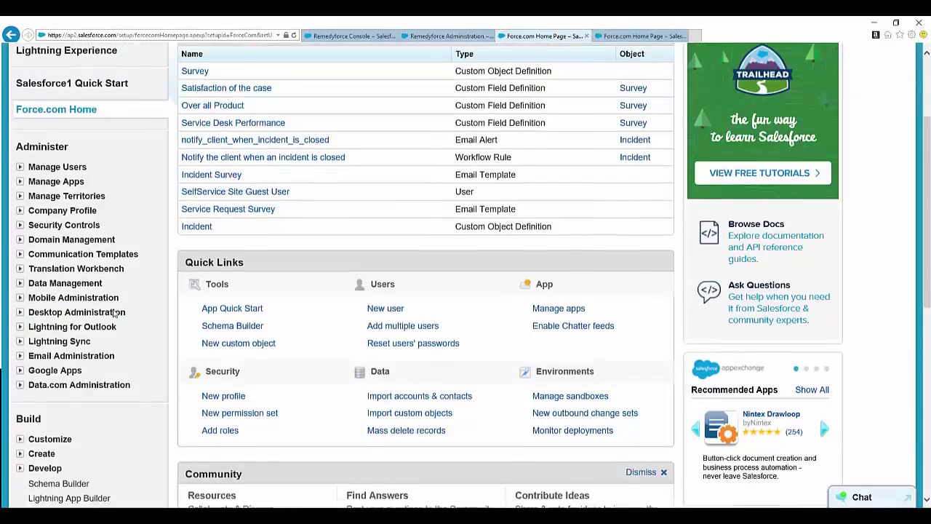
left_click(23, 317)
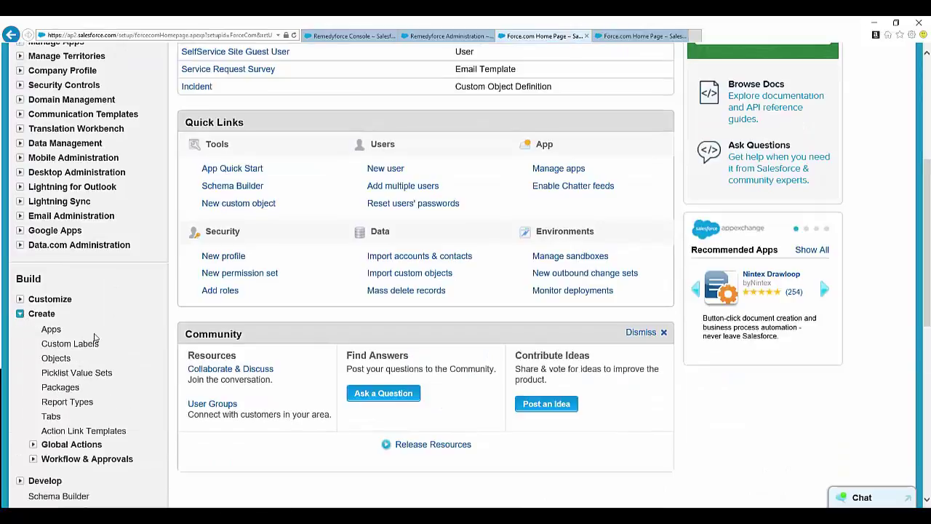
left_click(44, 459)
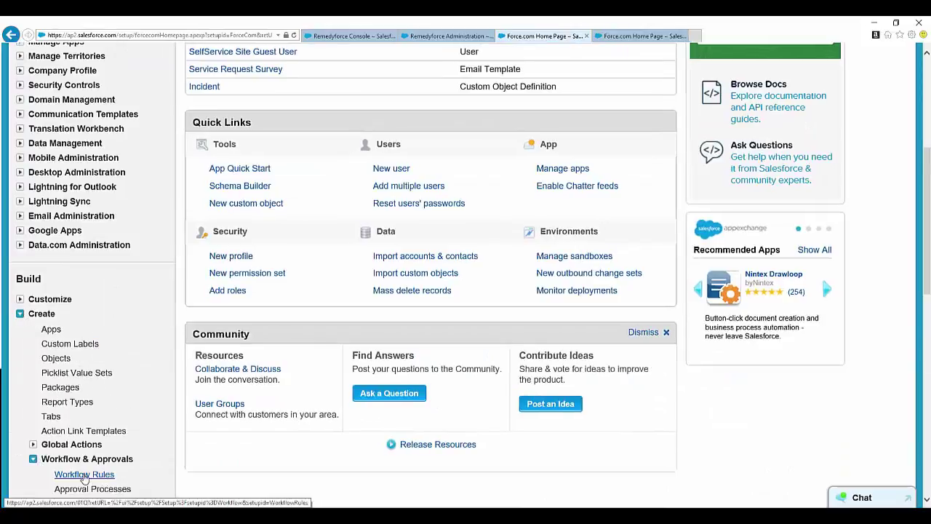
left_click(66, 472)
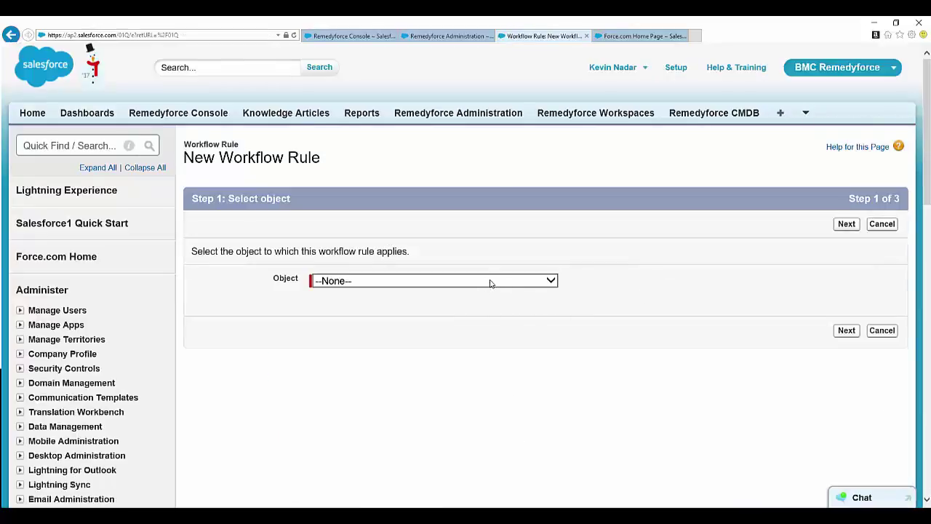
Choose Incident as the object for the new workflow rule and continue to its configuration.
left_click(490, 284)
type("incident")
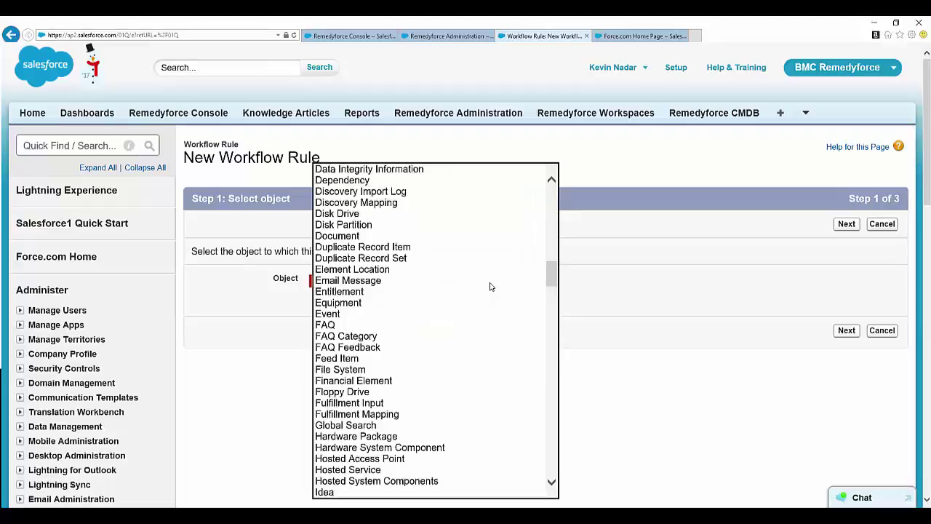
key("Return")
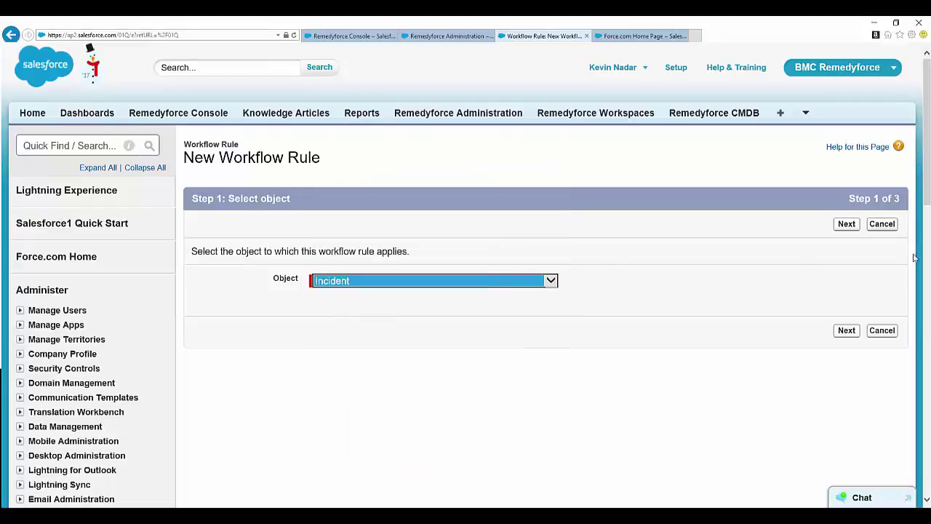
left_click(846, 225)
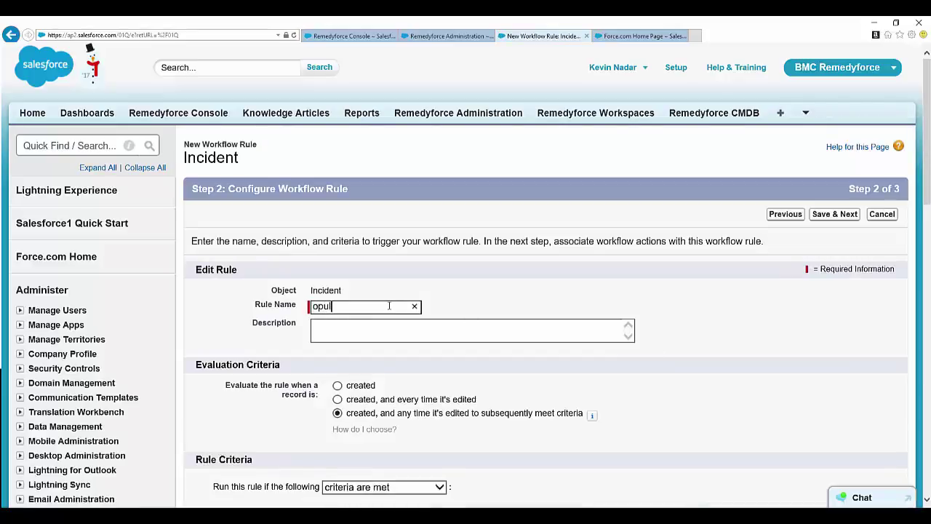
Name the rule "populate lookup fields" and have it evaluated only when a record is created.
left_click(389, 305)
type("opulate")
key("Home")
type("pu")
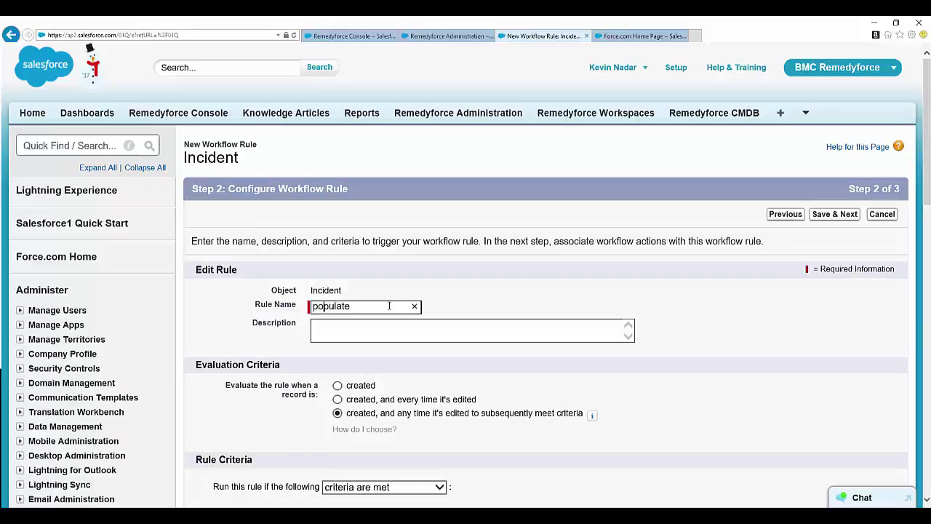
type("late lookup fields")
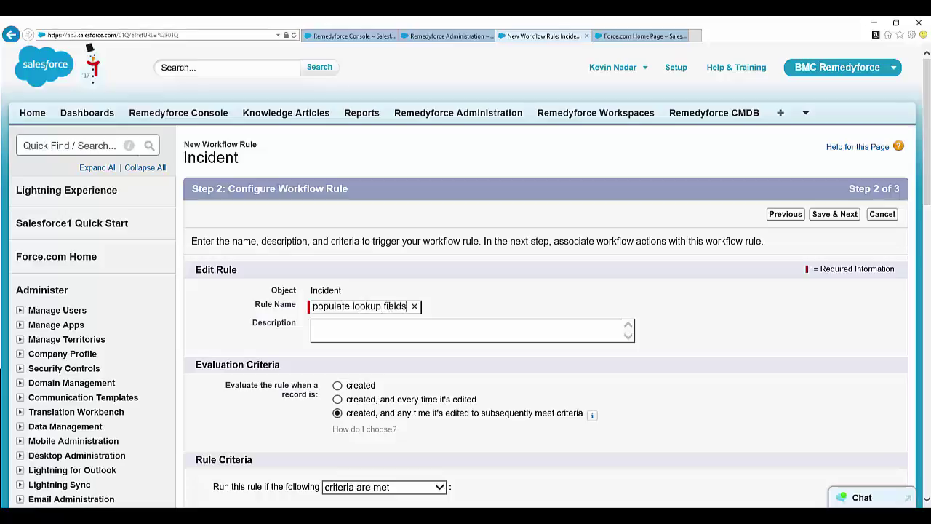
left_click(337, 385)
Set the rule criteria to Incident: Category~ contains "Email", then save and continue to the workflow actions.
scroll(560, 386, "down", 4)
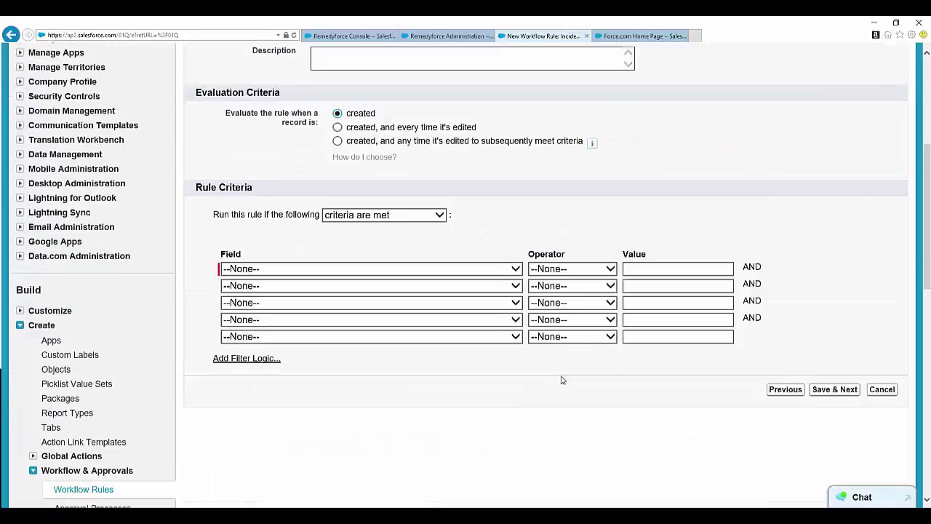
left_click(449, 262)
left_click(450, 264)
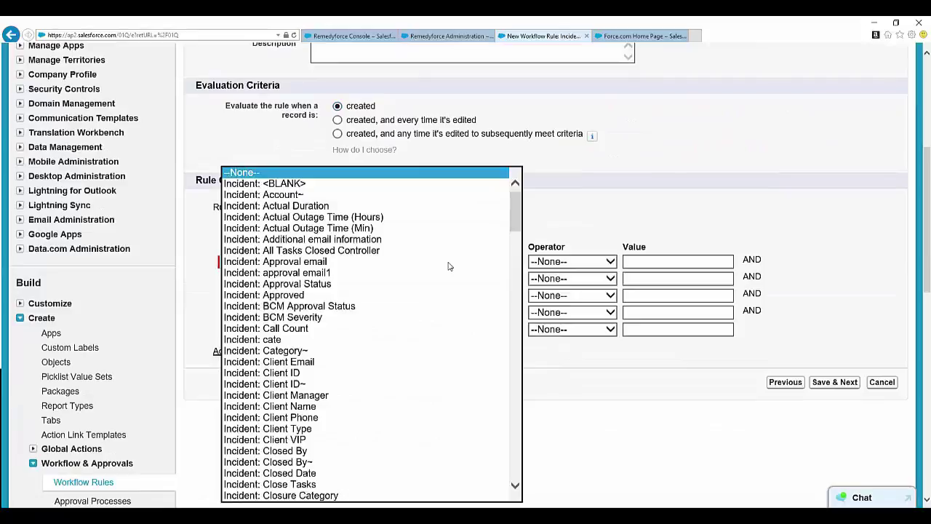
scroll(422, 320, "down", 1)
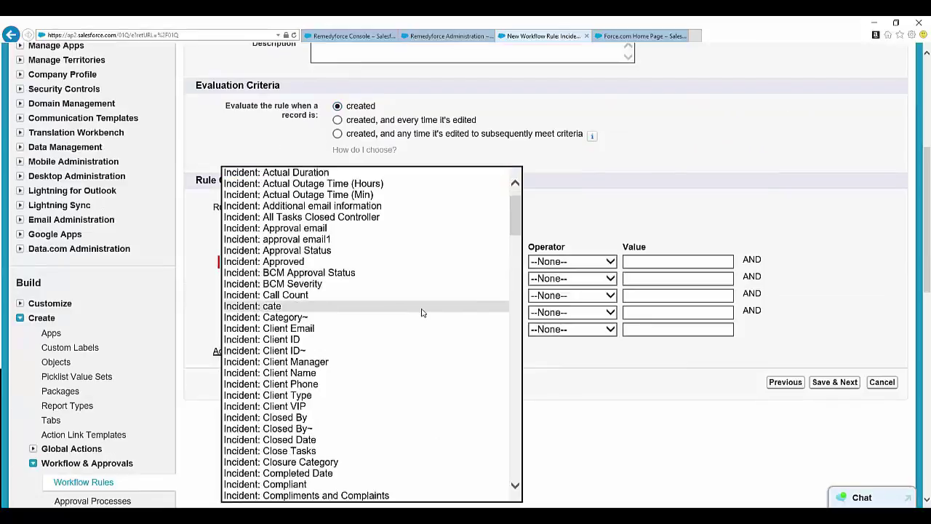
left_click(348, 317)
left_click(591, 262)
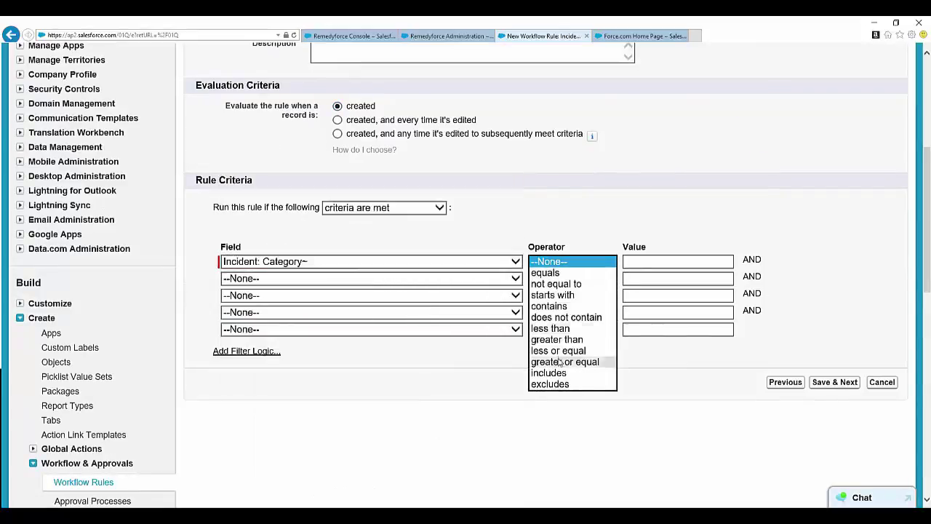
left_click(551, 306)
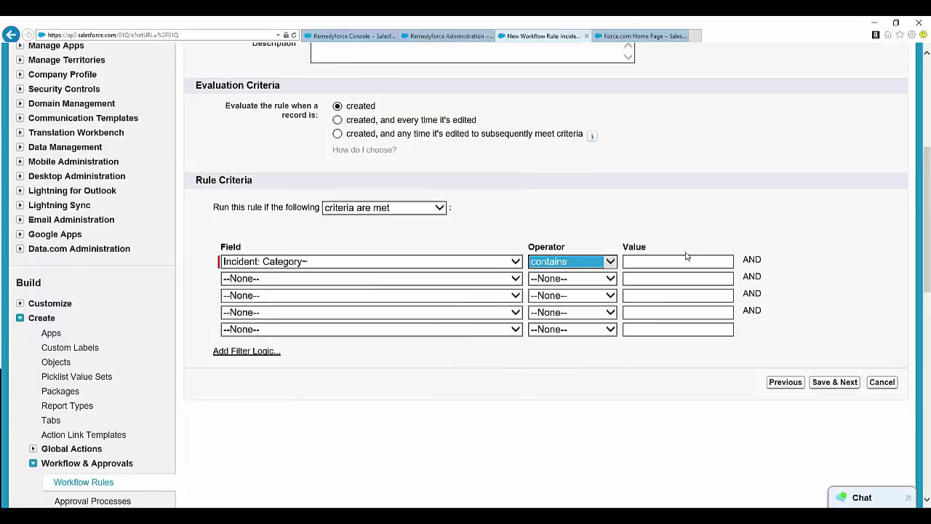
left_click(677, 261)
type("Email")
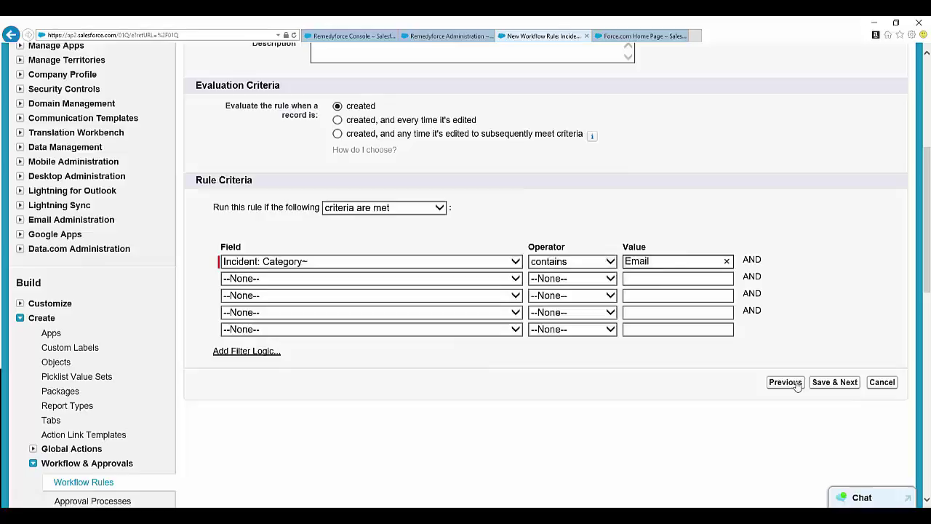
left_click(825, 384)
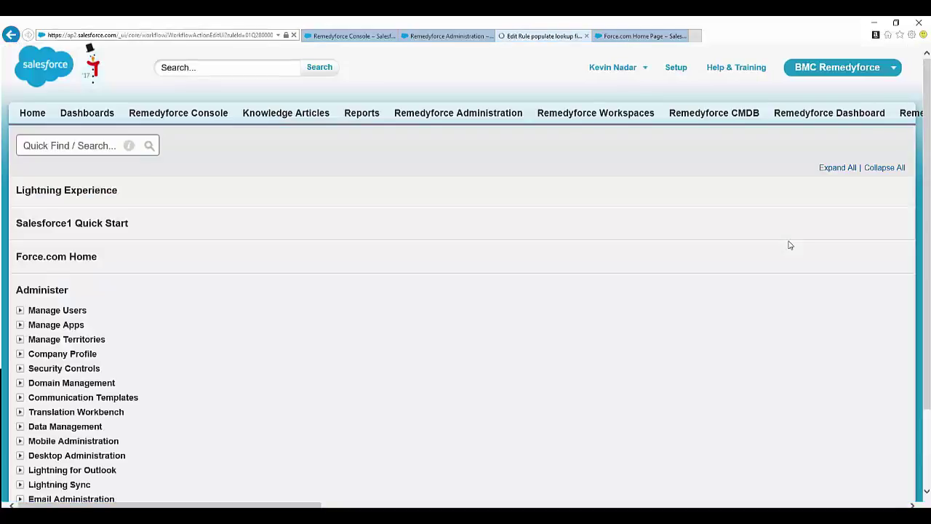
Start adding a new field update as an immediate workflow action.
left_click(256, 364)
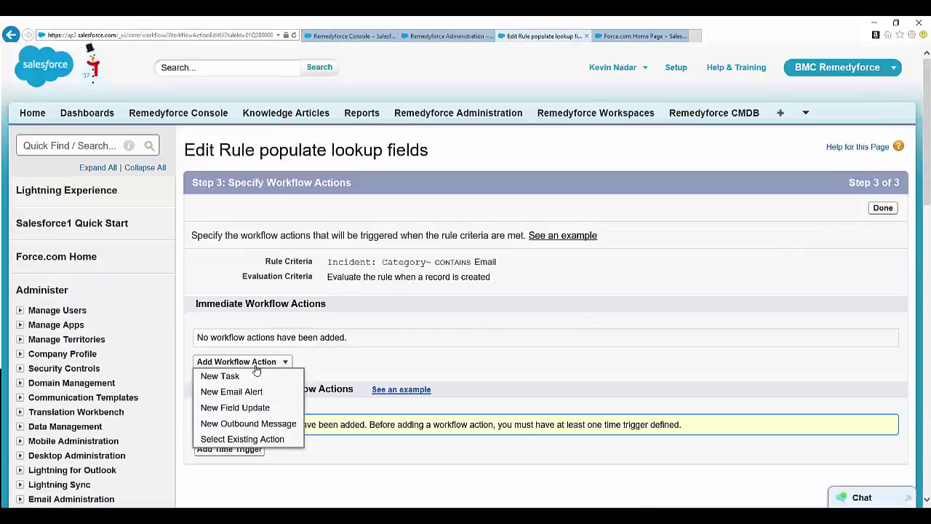
scroll(256, 370, "down", 2)
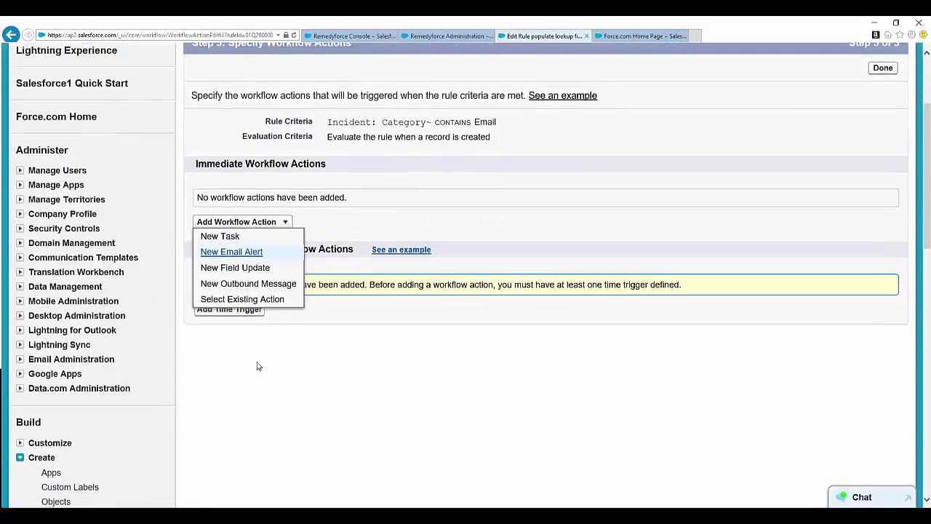
left_click(235, 273)
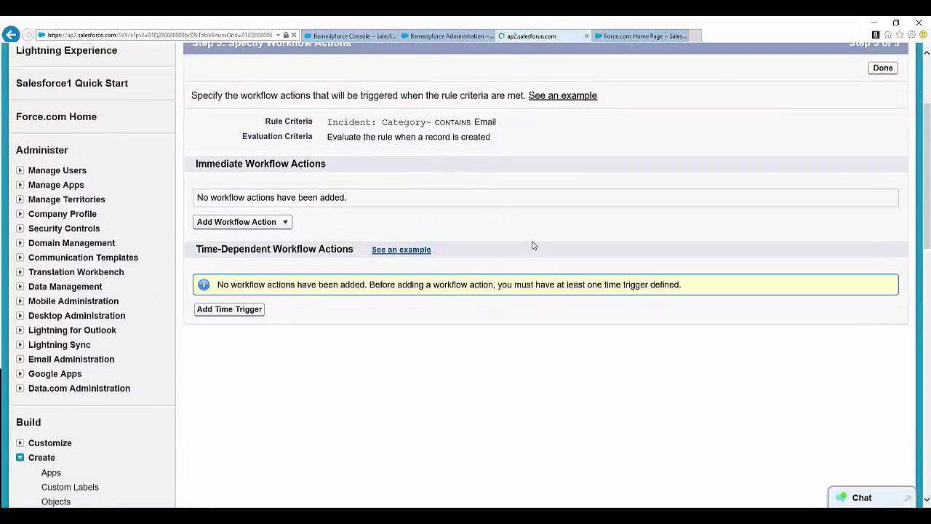
Name the field update "Lookup fields" and use Lookup_fields as its unique name.
left_click(346, 266)
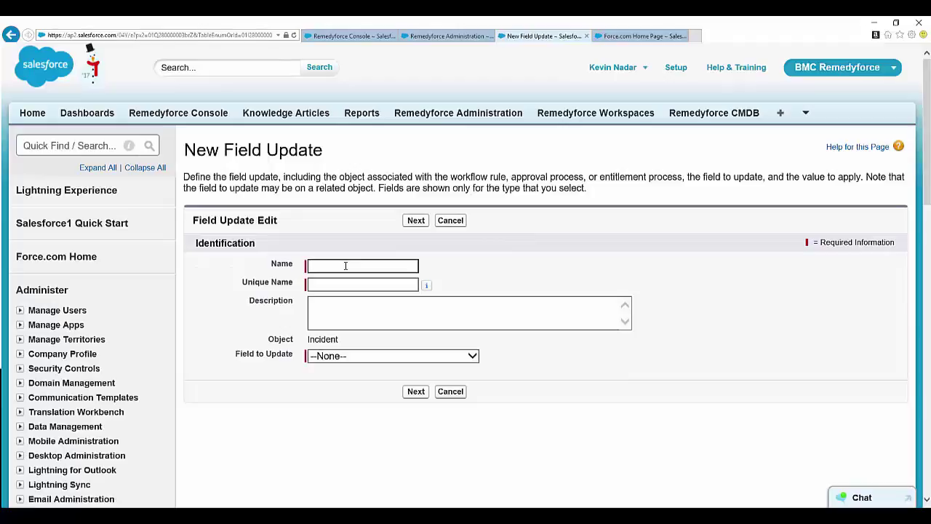
type("Log")
key("BackSpace")
key("BackSpace")
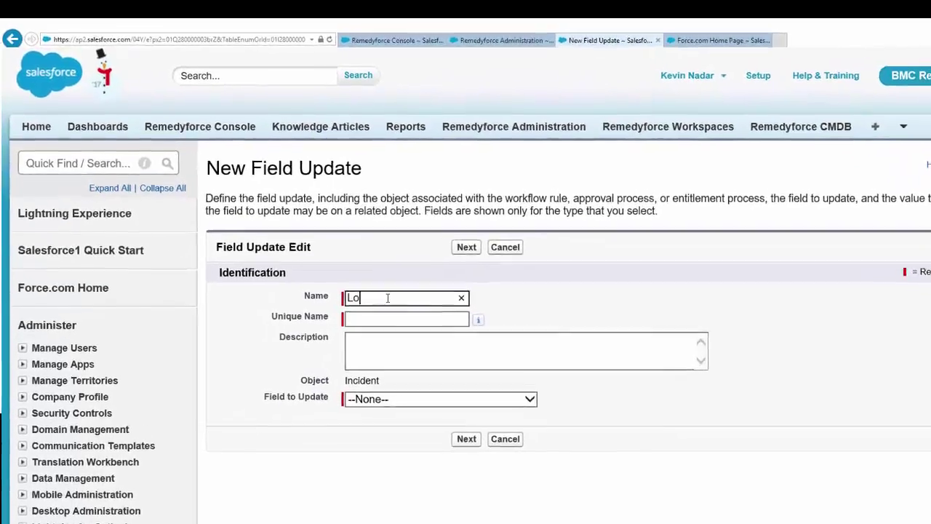
key("BackSpace")
type("Loo")
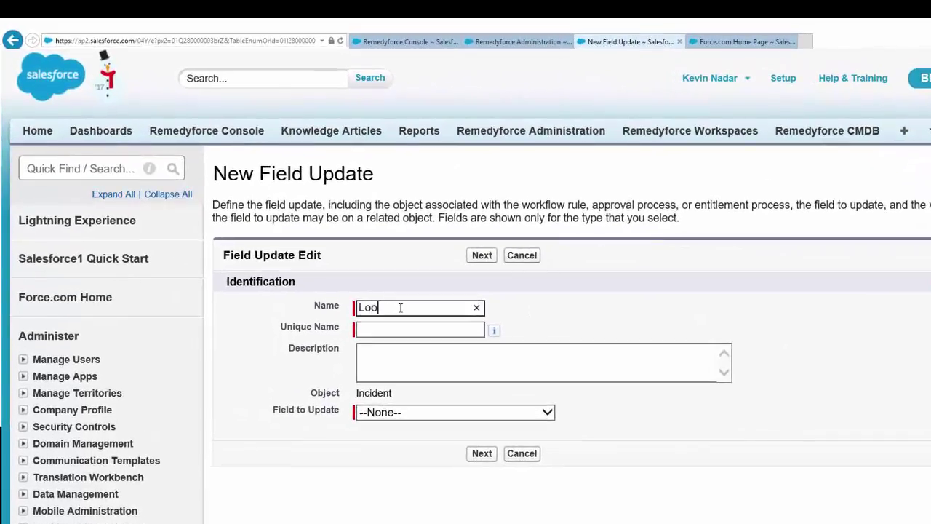
type("kup fields")
left_click(421, 330)
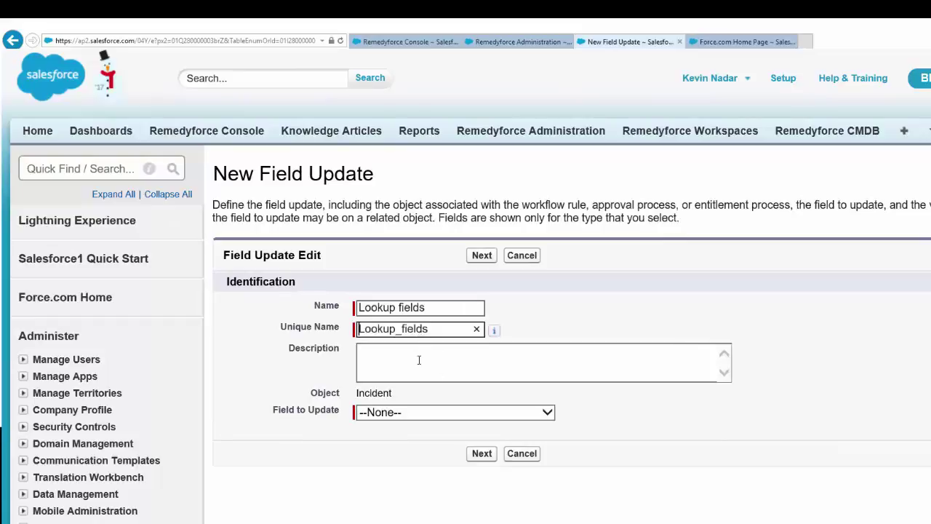
left_click(416, 357)
Choose Template Name as the field to update and continue to the new value options.
scroll(714, 416, "down", 1)
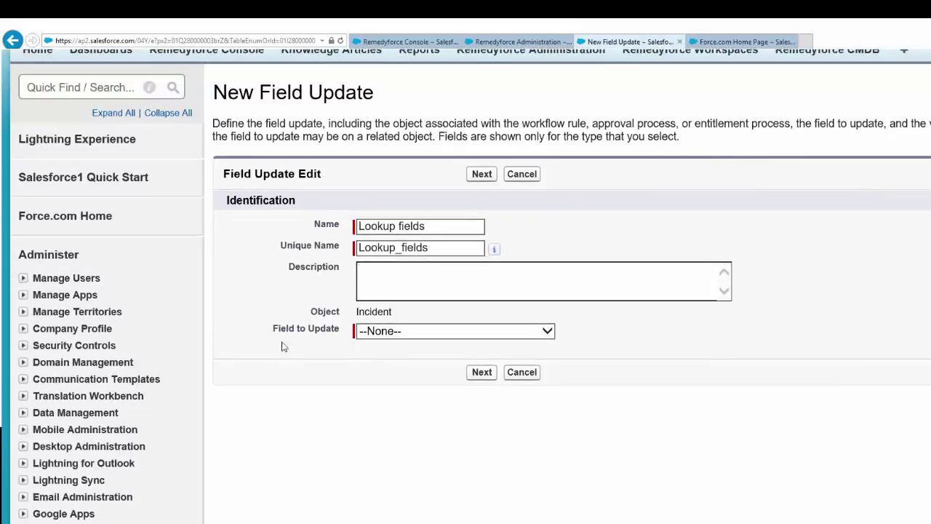
left_click(447, 333)
scroll(447, 337, "down", 5)
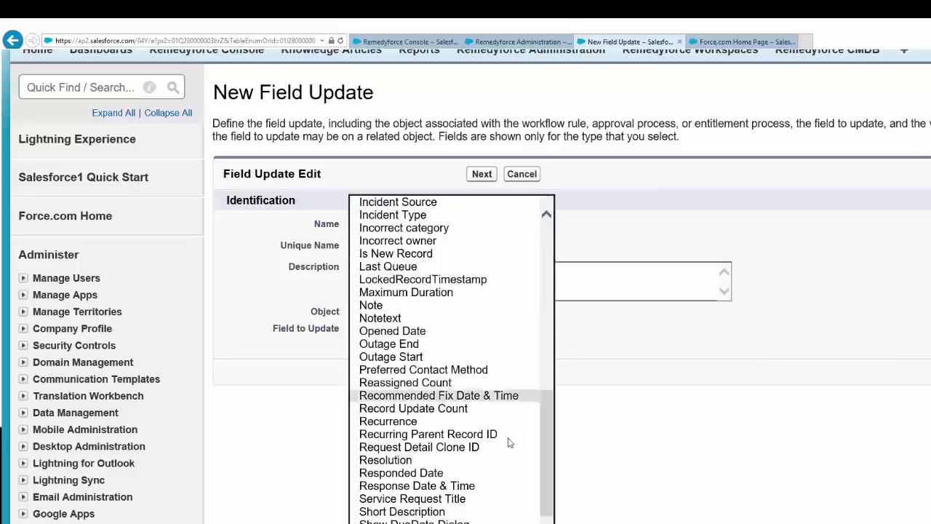
scroll(545, 475, "down", 3)
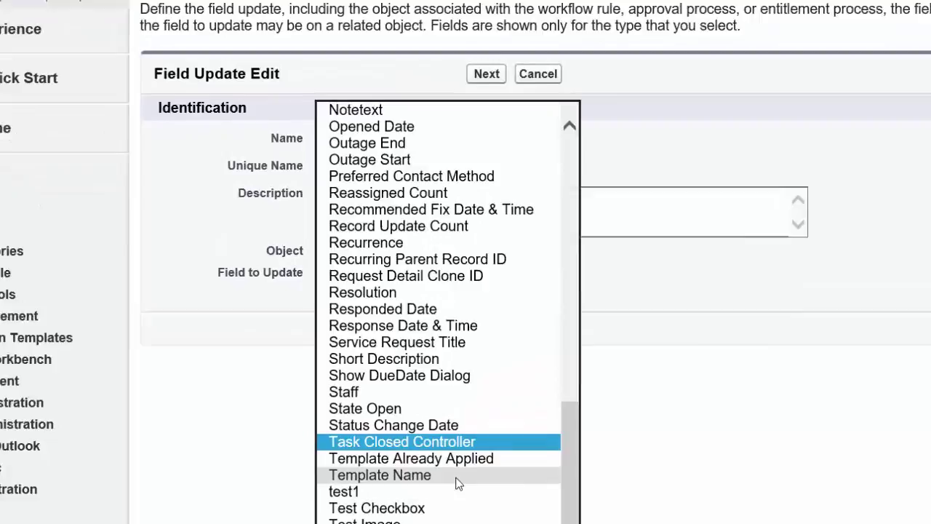
left_click(455, 474)
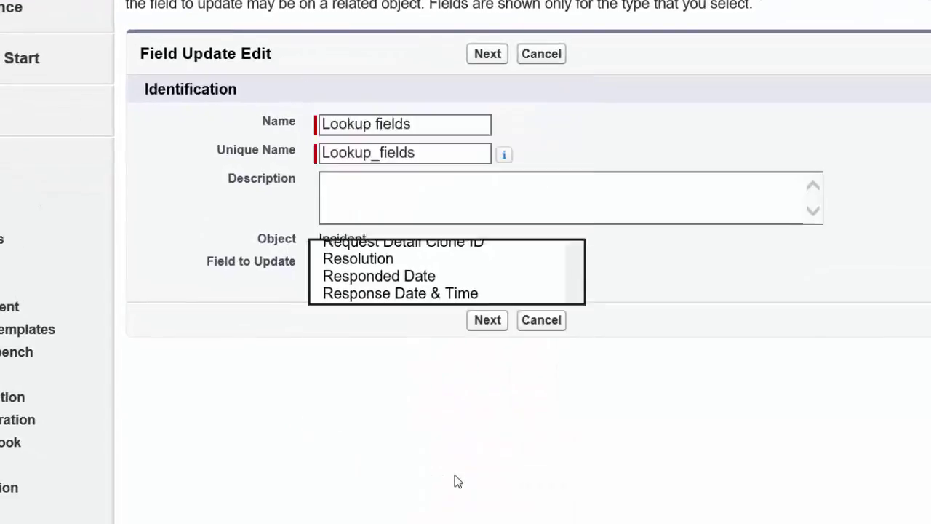
left_click(709, 313)
key("Return")
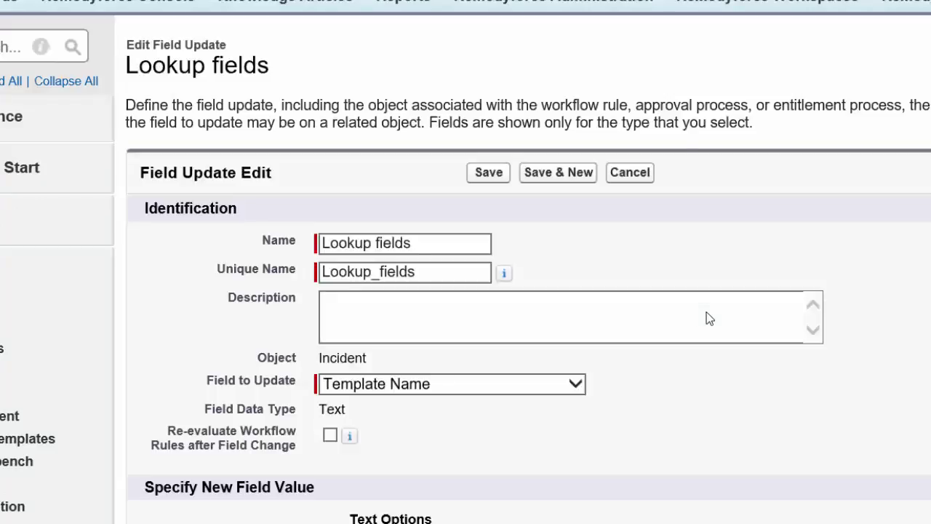
Have the new value for Template Name set by the formula "Test Status", including its double quotes.
scroll(706, 312, "down", 2)
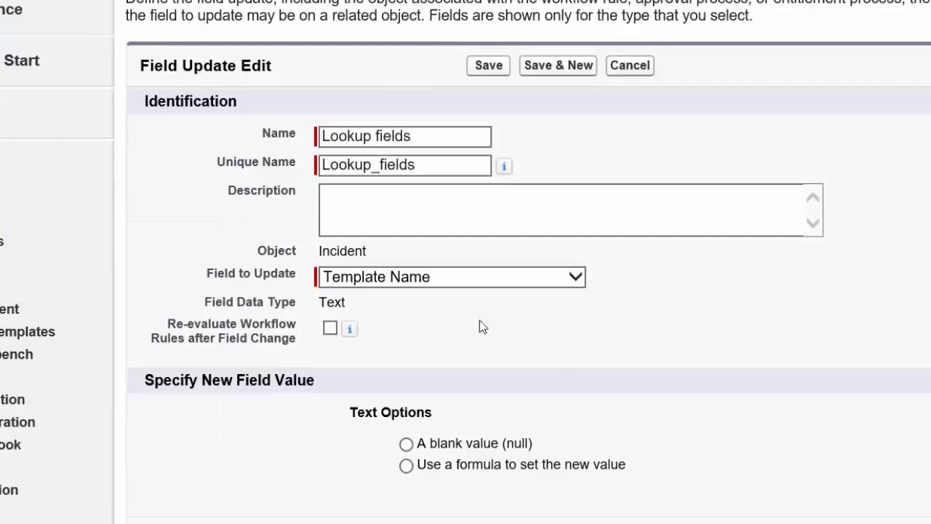
scroll(856, 322, "down", 3)
left_click(405, 248)
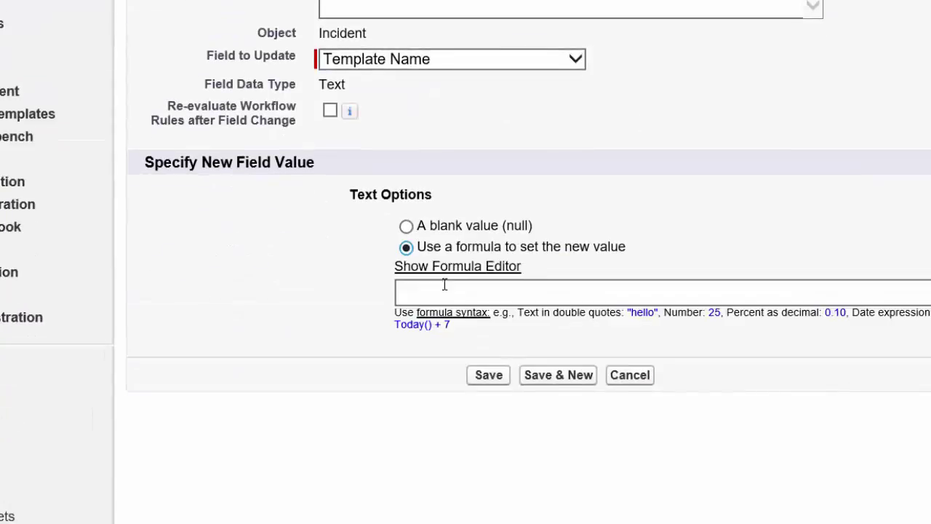
left_click(679, 301)
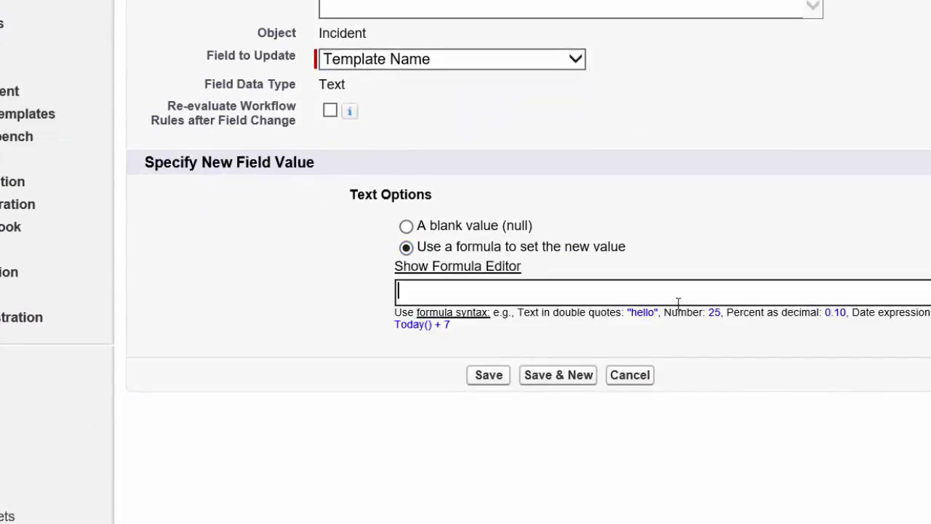
type("\" \"")
type("Test Status")
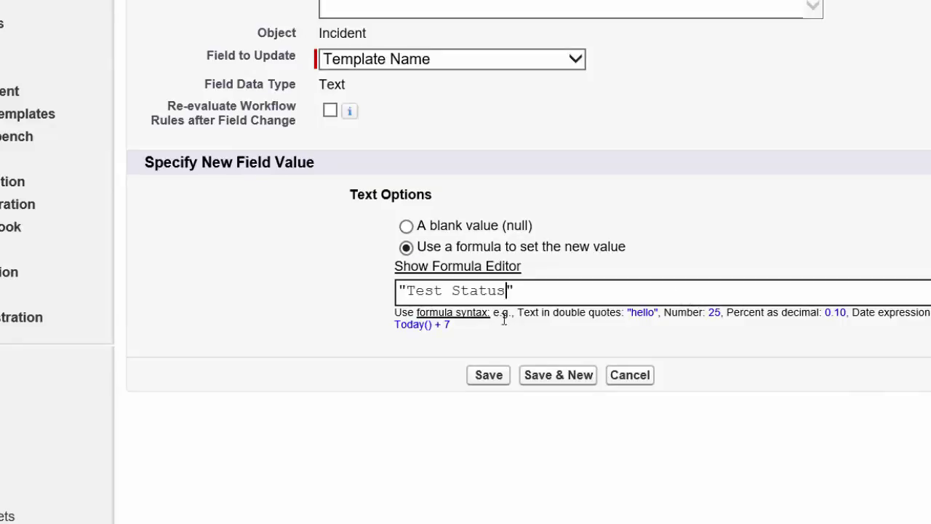
Save the field update, finish specifying the workflow actions and make the rule active.
left_click(497, 387)
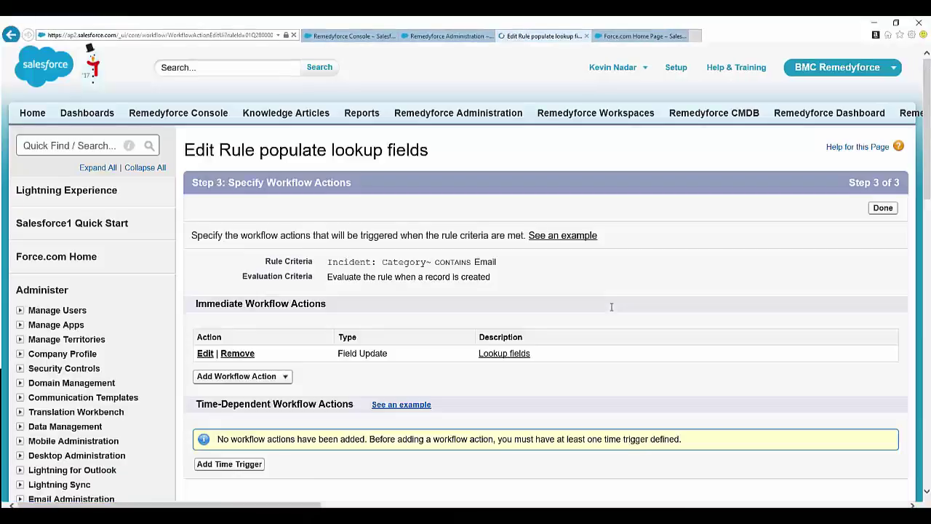
left_click(882, 208)
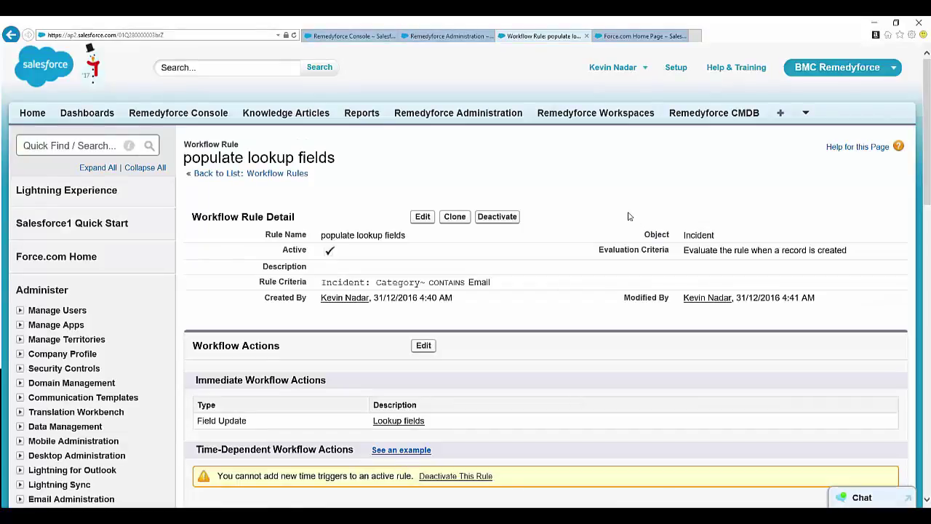
Replace the open incident in the Remedyforce Console with a new one and select the client for its Client ID.
left_click(349, 35)
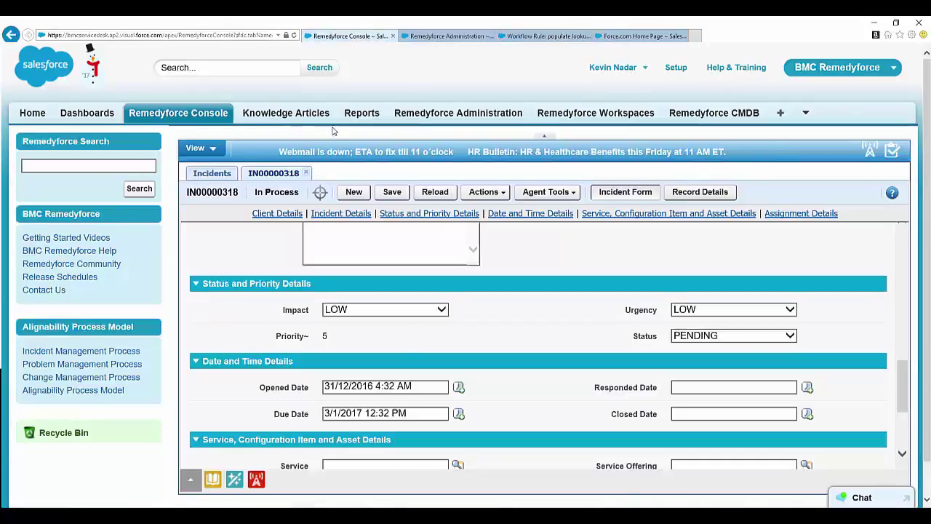
left_click(308, 174)
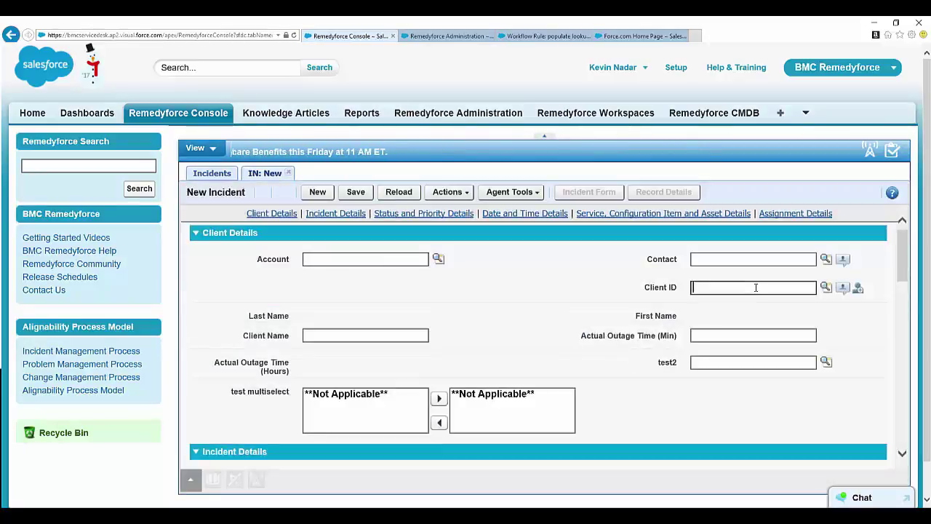
left_click(756, 287)
type("kev")
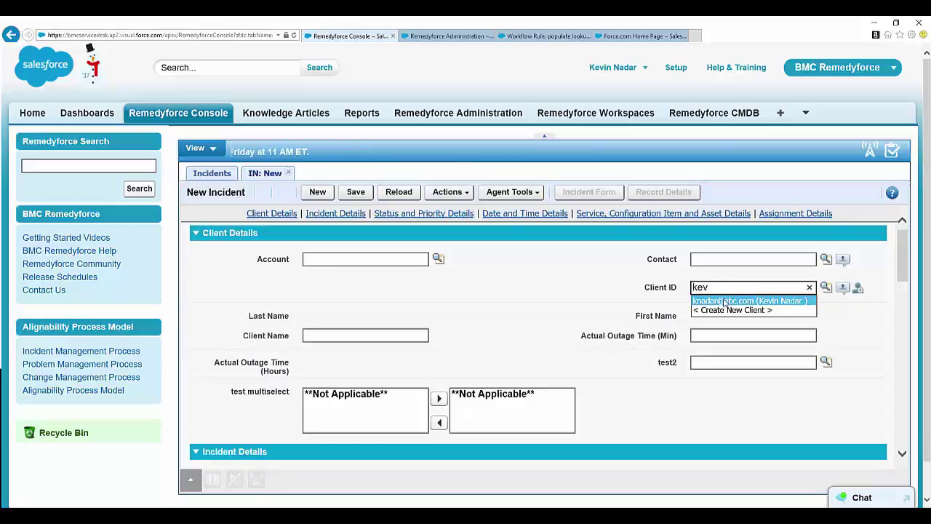
left_click(727, 301)
Set the new incident's Category to Email and enter "Test" as its Description.
scroll(649, 328, "down", 1)
scroll(650, 328, "down", 5)
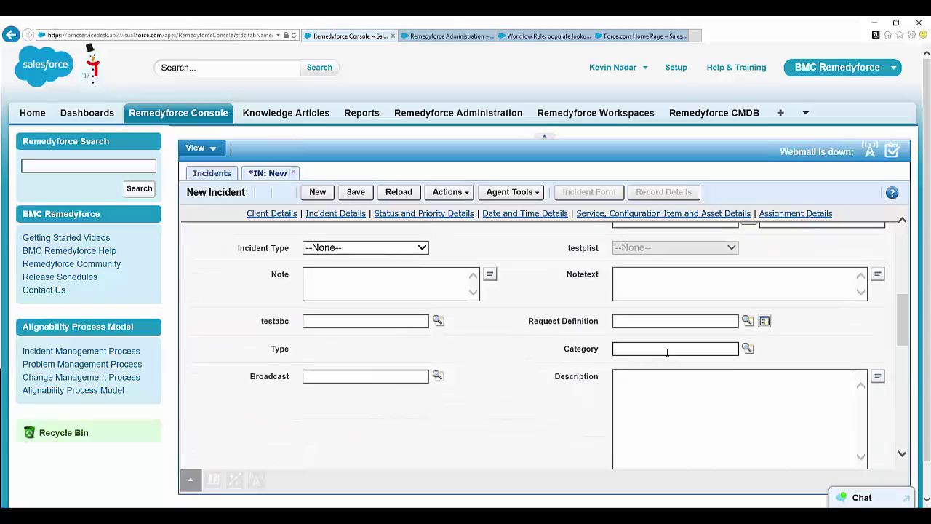
left_click(665, 351)
type("Email")
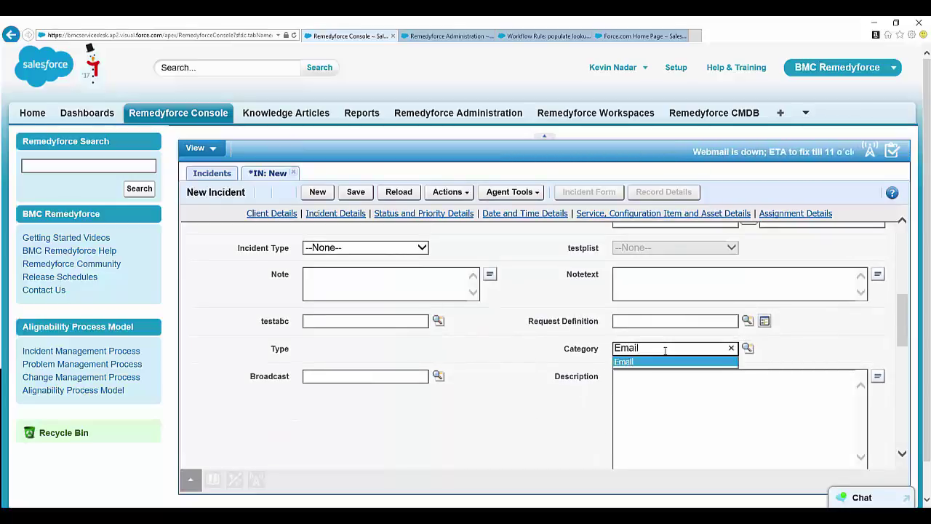
left_click(634, 363)
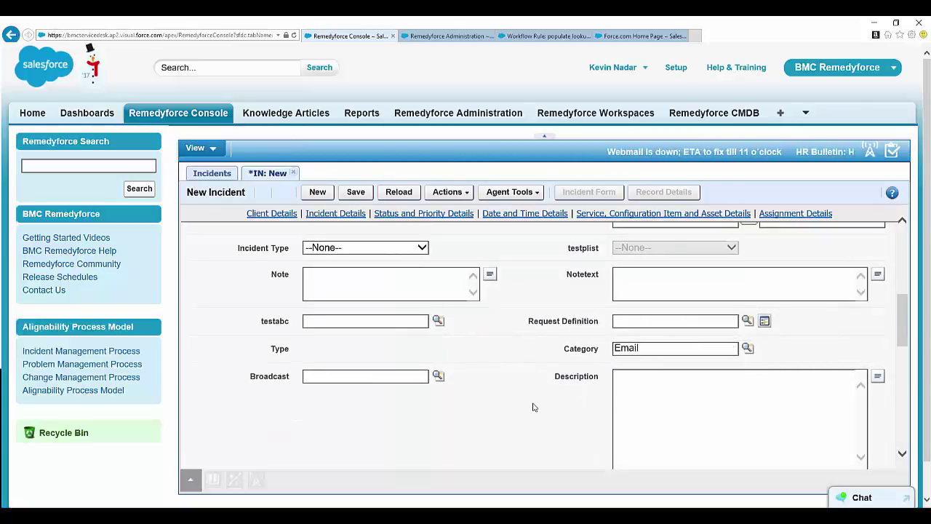
left_click(730, 386)
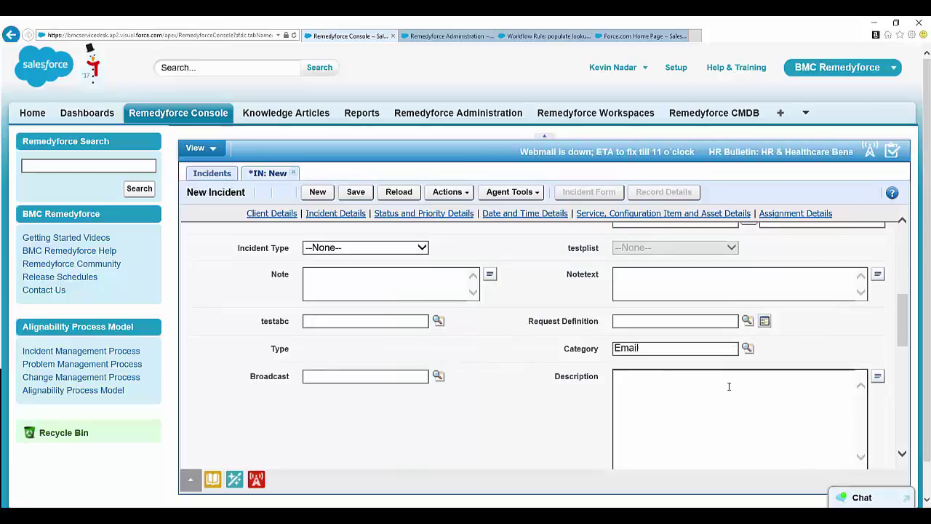
type("Test")
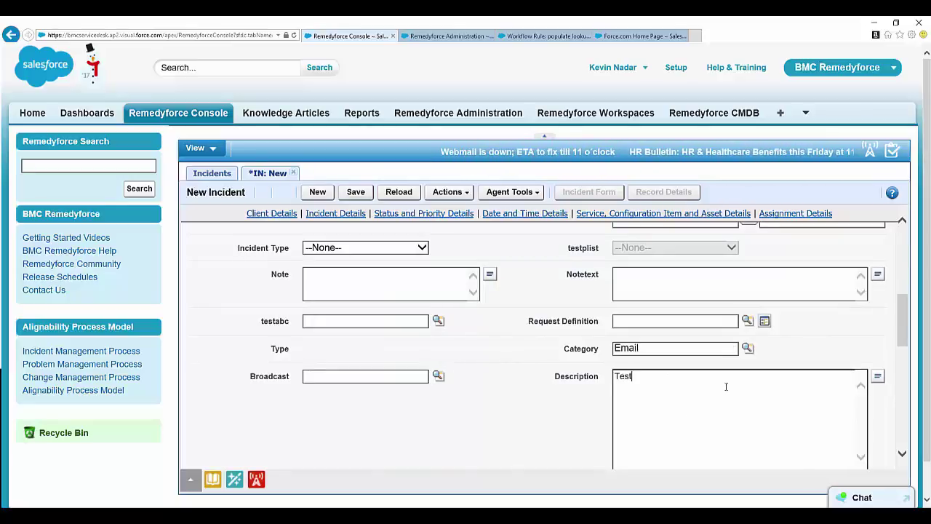
Check the new incident's Status and Priority Details and save the incident.
scroll(507, 341, "down", 10)
scroll(528, 327, "up", 1)
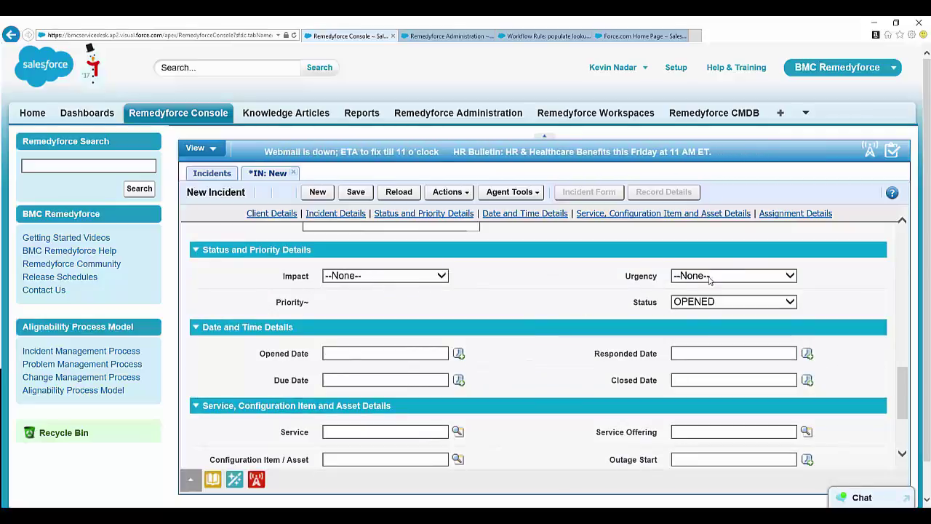
left_click(355, 192)
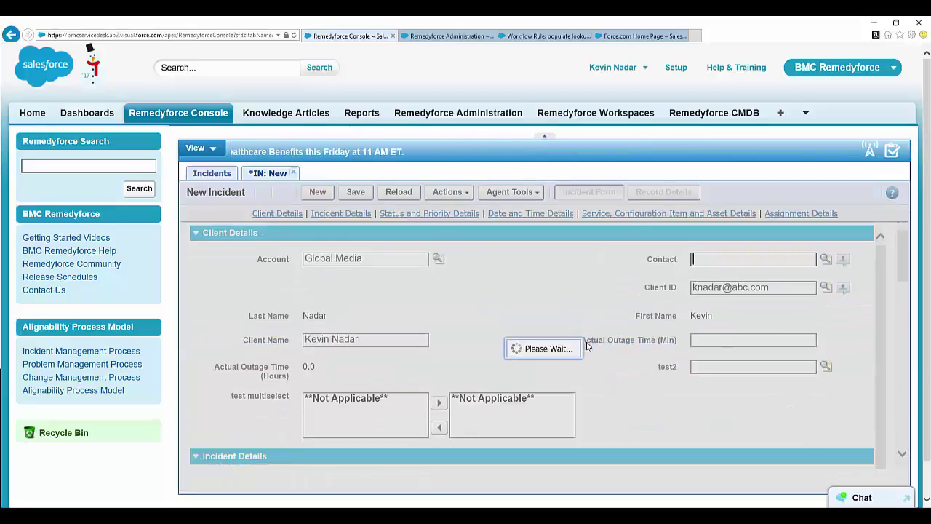
Examine the Category, Impact, Urgency and Status of the saved incident.
scroll(636, 348, "down", 6)
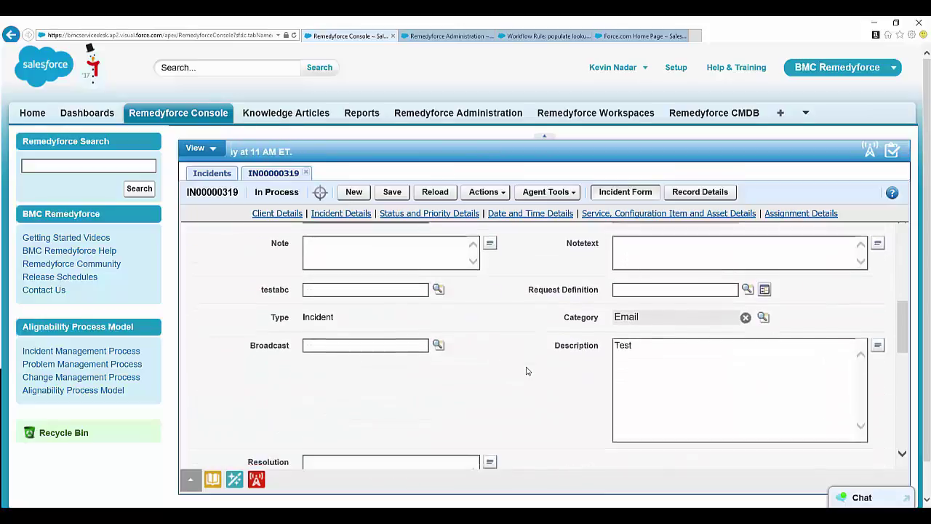
scroll(550, 358, "down", 3)
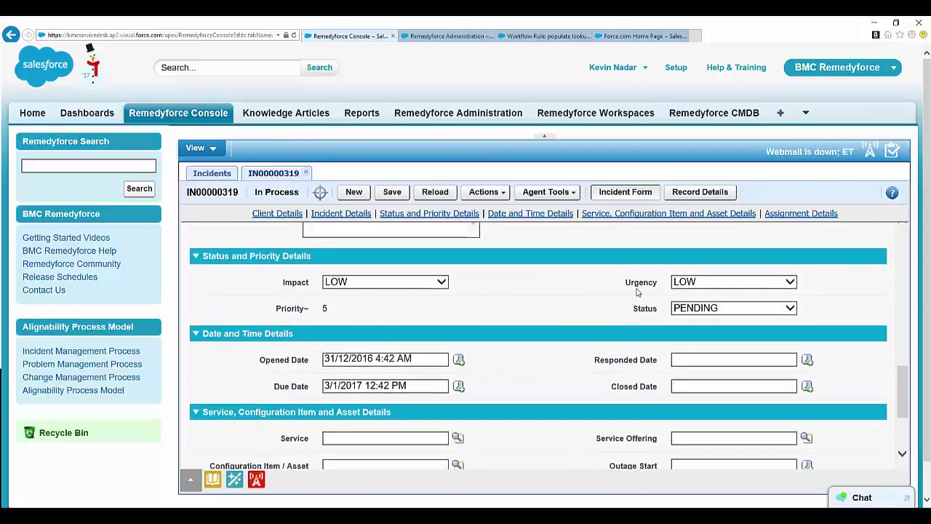
scroll(604, 333, "up", 7)
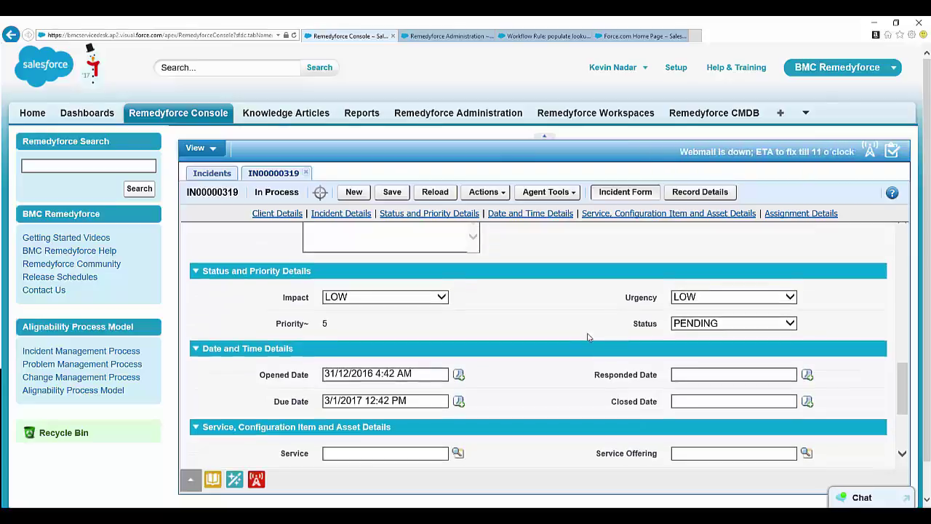
scroll(597, 352, "up", 5)
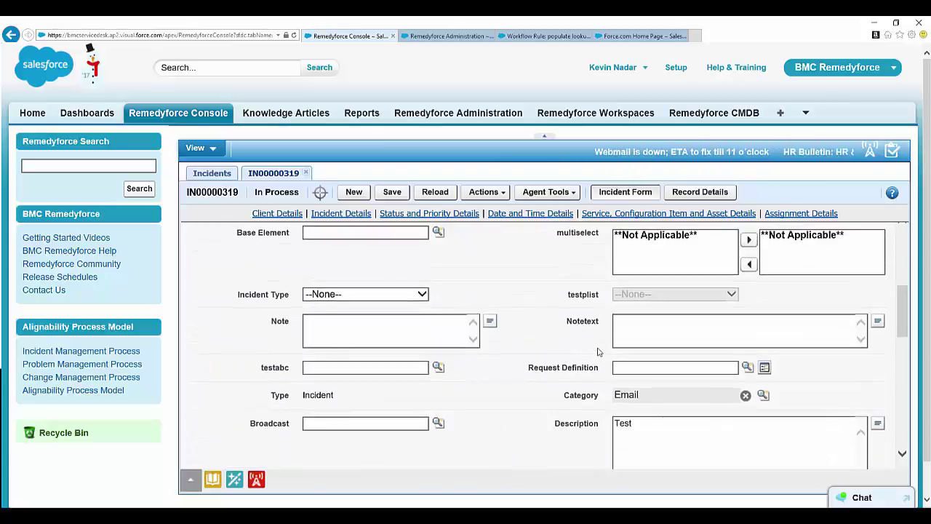